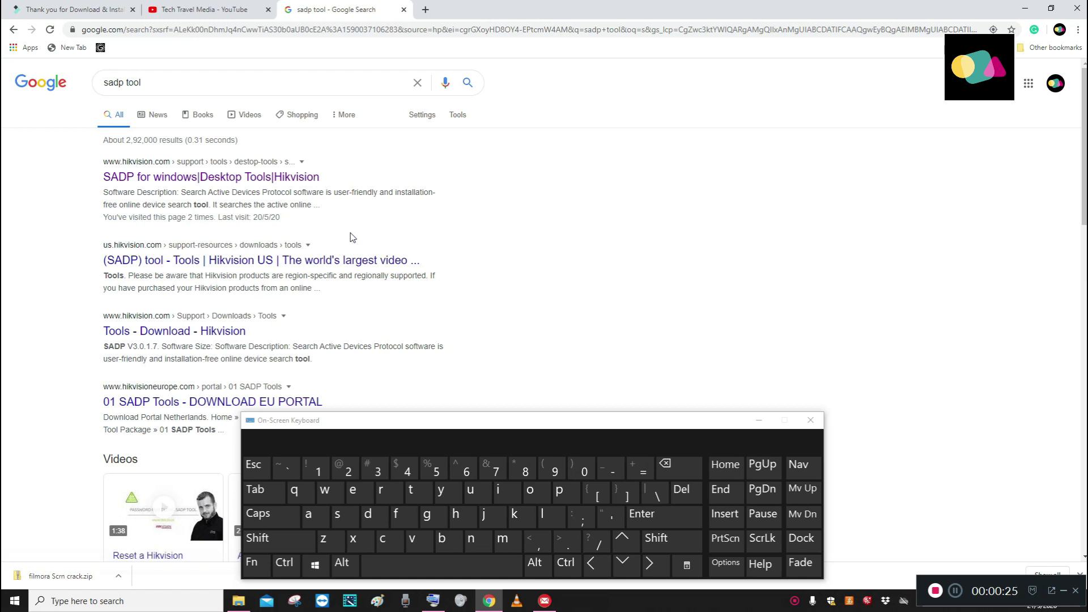
- Open Hikvision's SADP for windows page from the search results and download the tool, agreeing to the Materials License Agreement
left_click(241, 181)
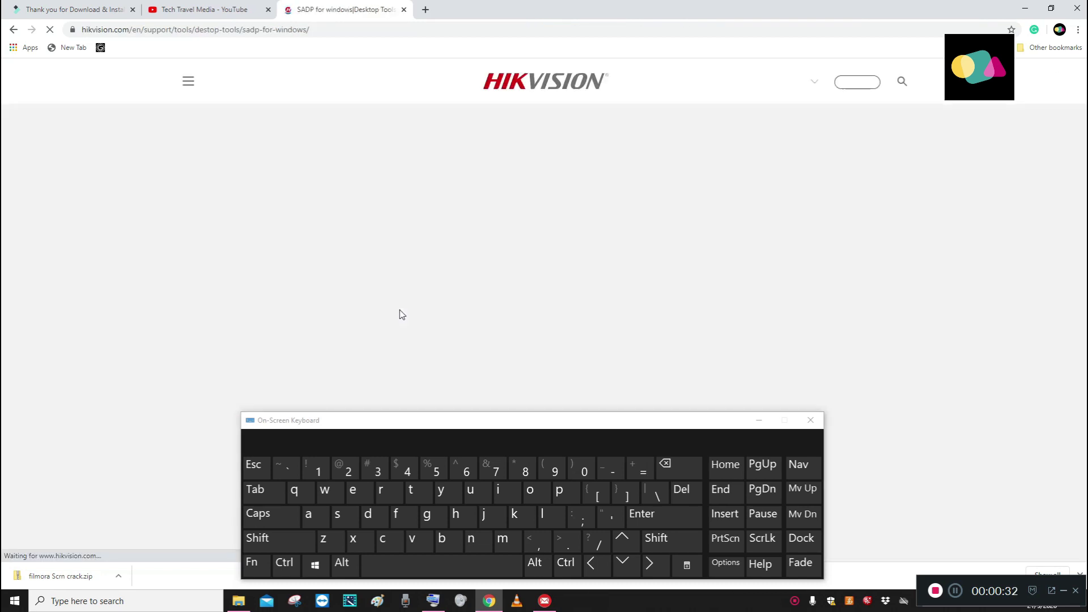
left_click_drag(582, 427, 576, 503)
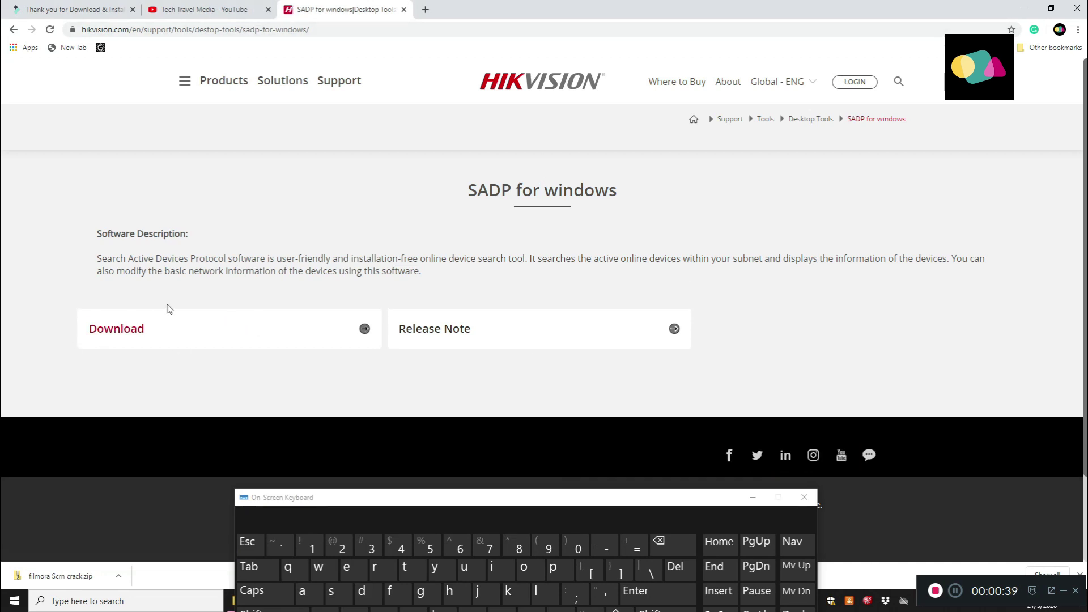
left_click(121, 334)
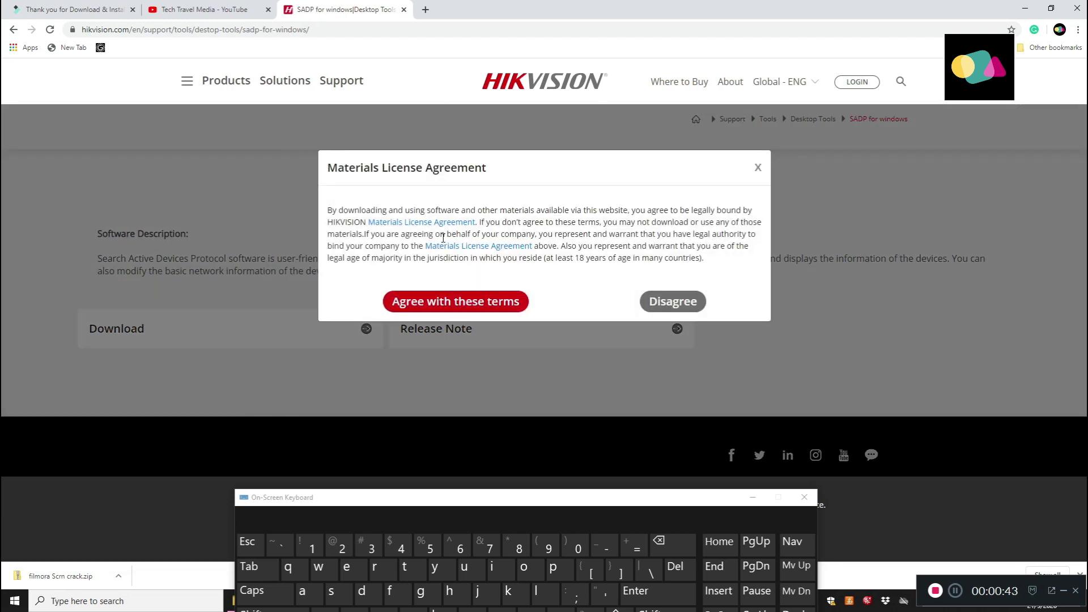
left_click(414, 305)
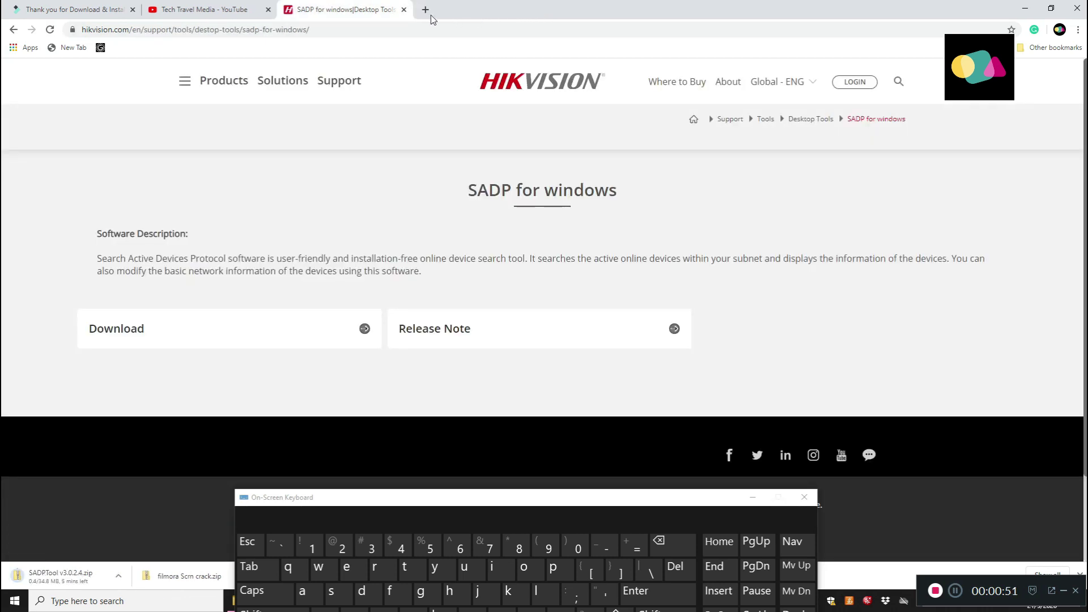
mouse_move(339, 80)
left_click_drag(285, 497, 194, 497)
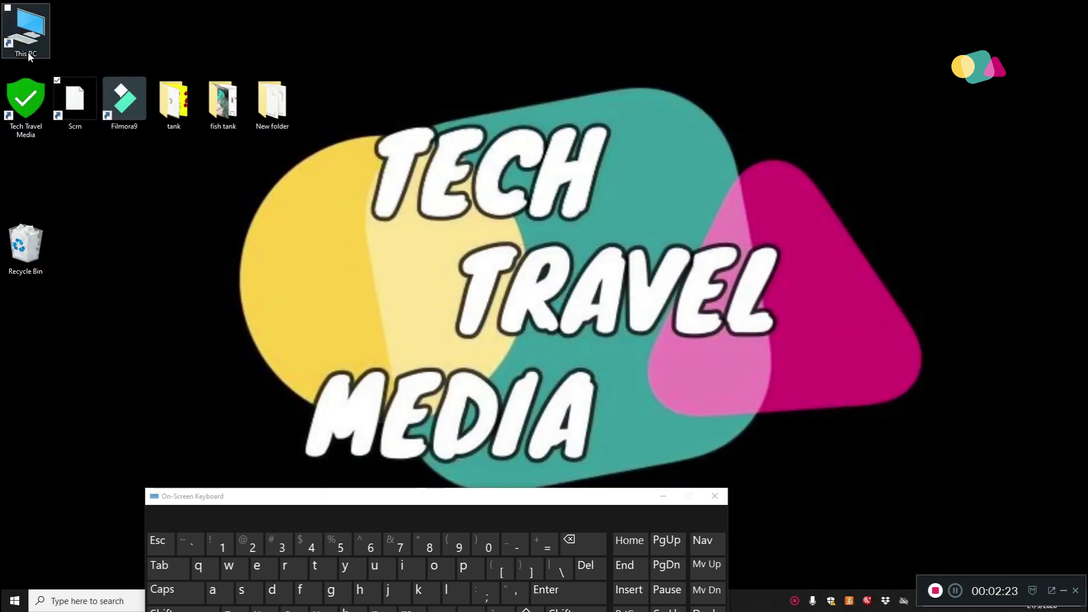
- Open the Downloads folder from This PC and open the SADPTool v3.0.2.4 archive
double_click(27, 34)
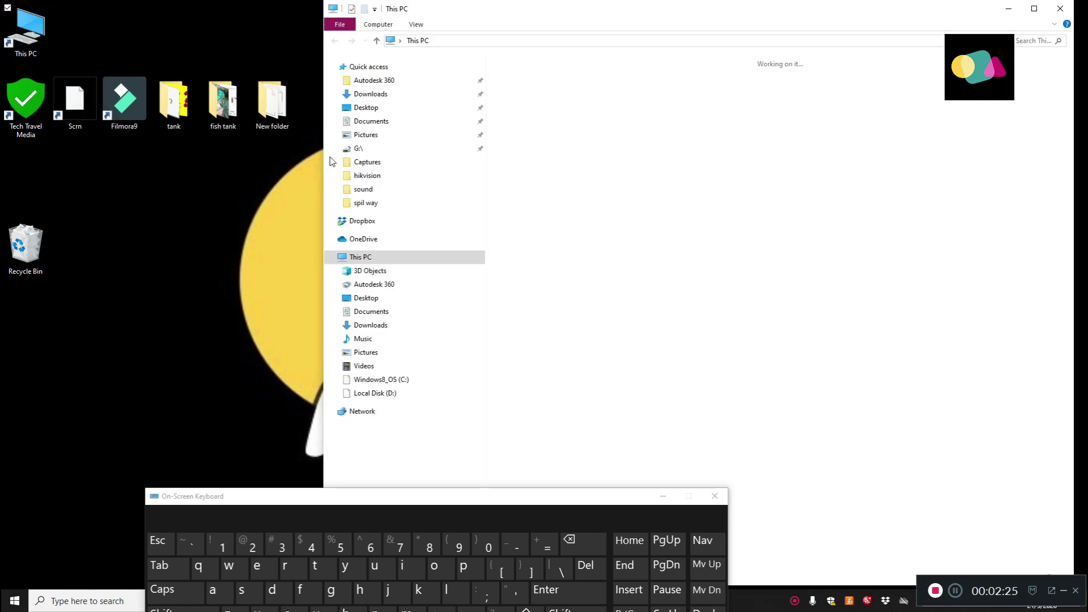
left_click(375, 108)
left_click(378, 94)
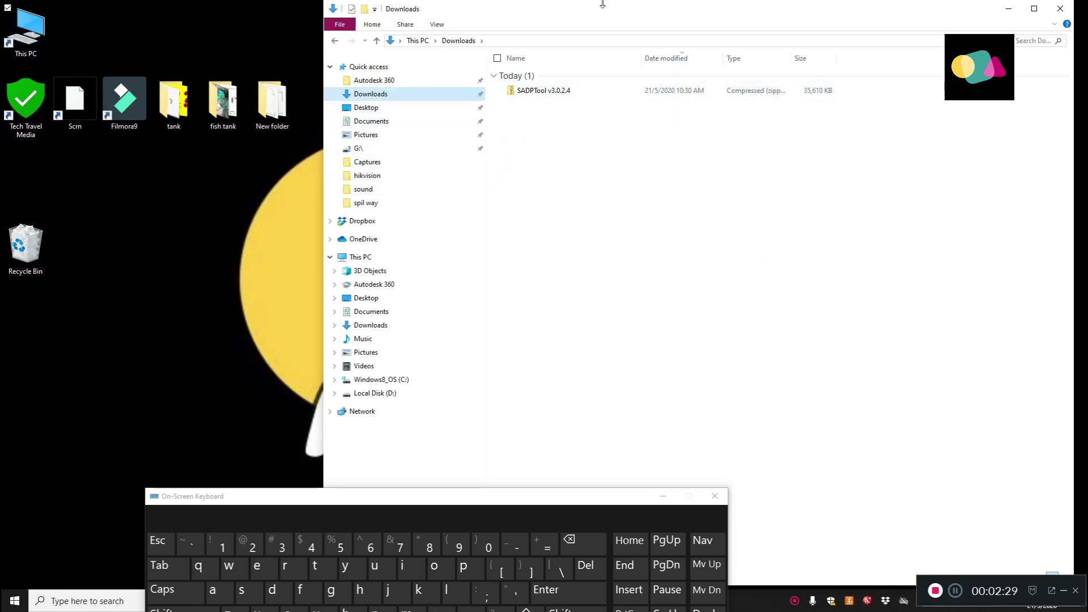
left_click_drag(603, 9, 427, 86)
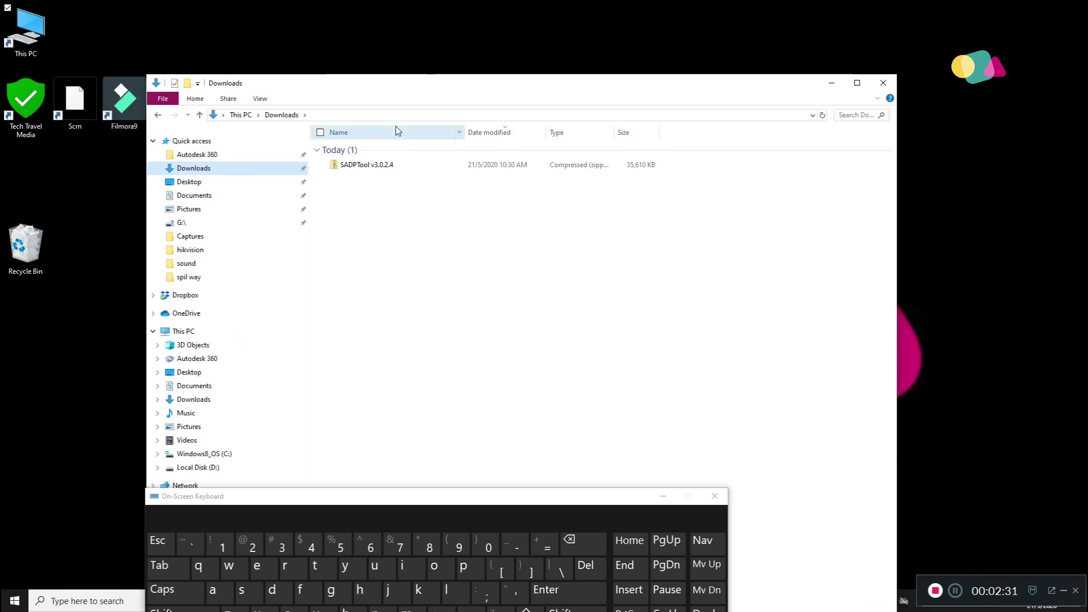
double_click(375, 169)
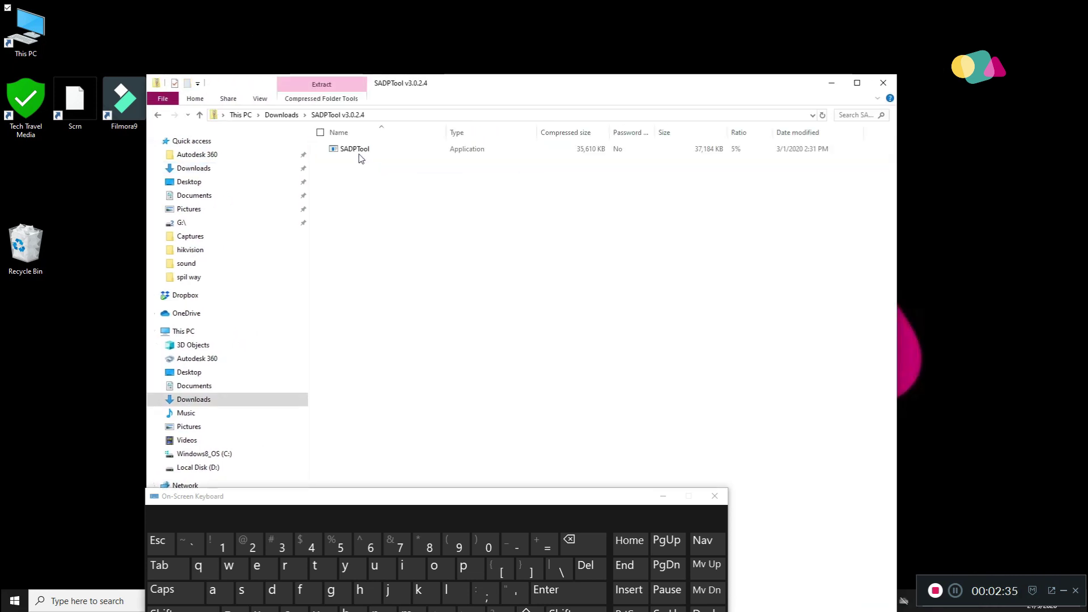
- Install SADPTool from the archive in its default destination folder and finish the wizard with the option to run the application
left_click(358, 152)
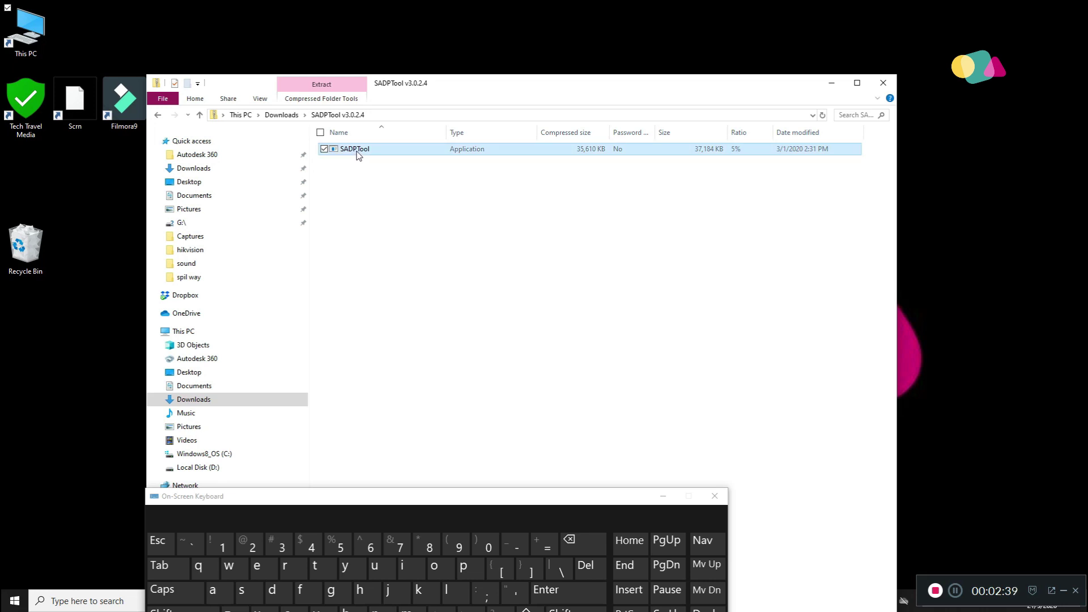
double_click(358, 152)
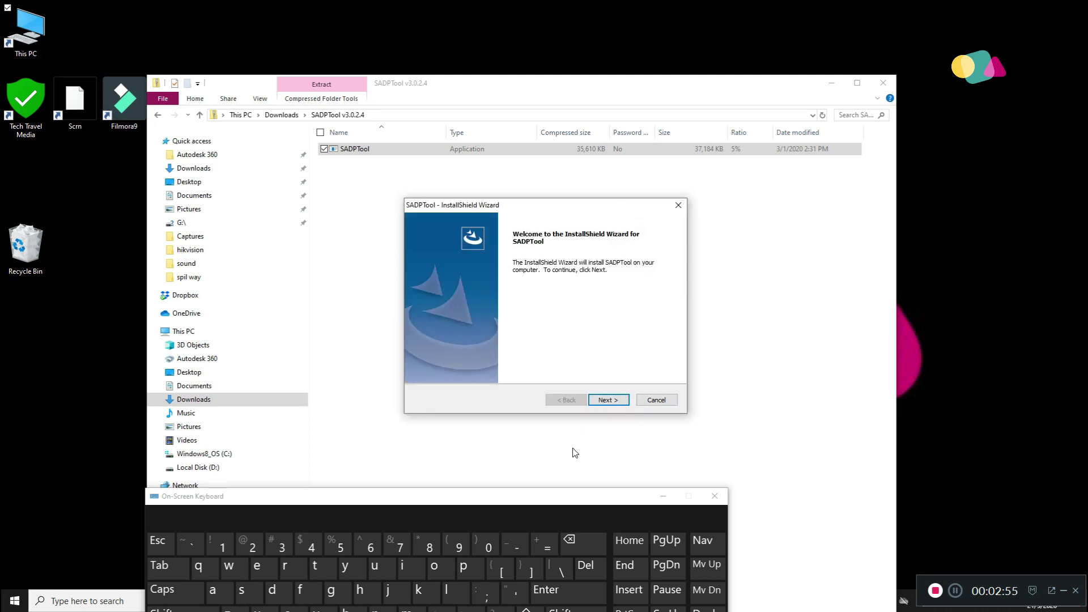
left_click(615, 406)
left_click(617, 406)
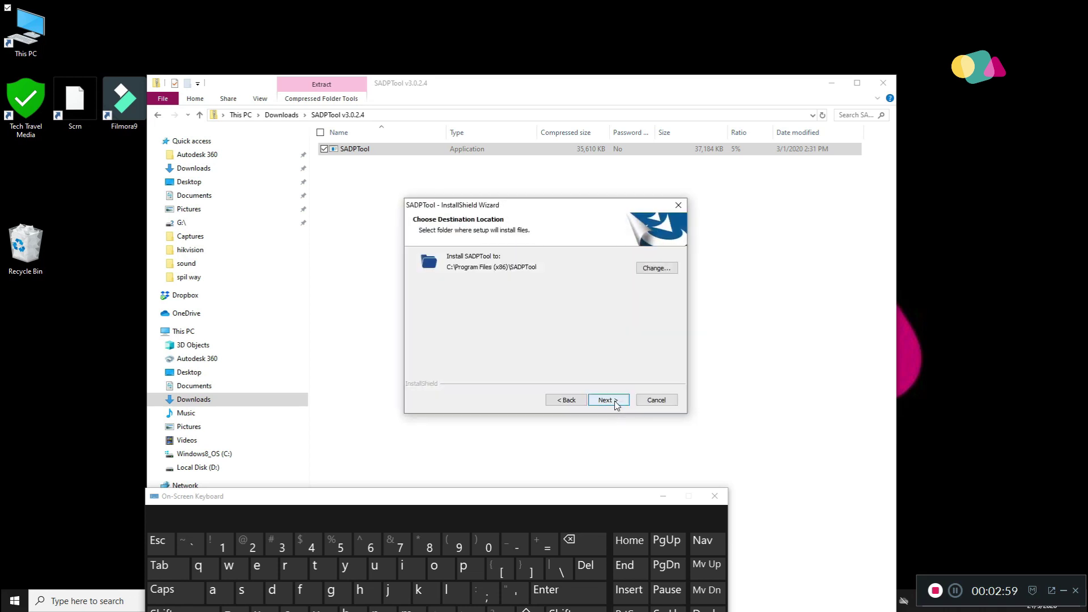
left_click(616, 405)
left_click(616, 404)
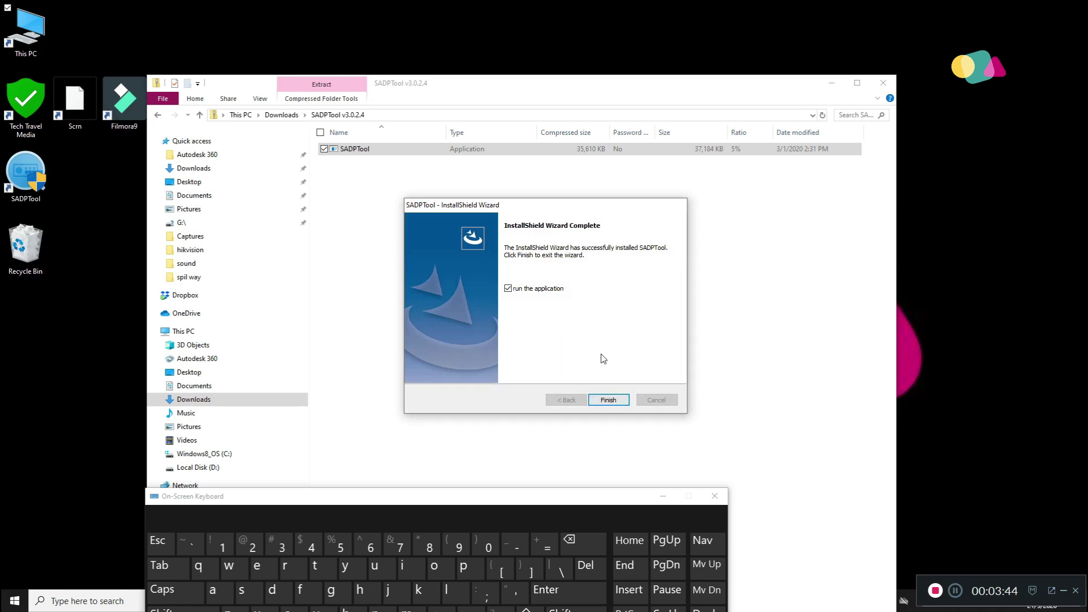
left_click(607, 399)
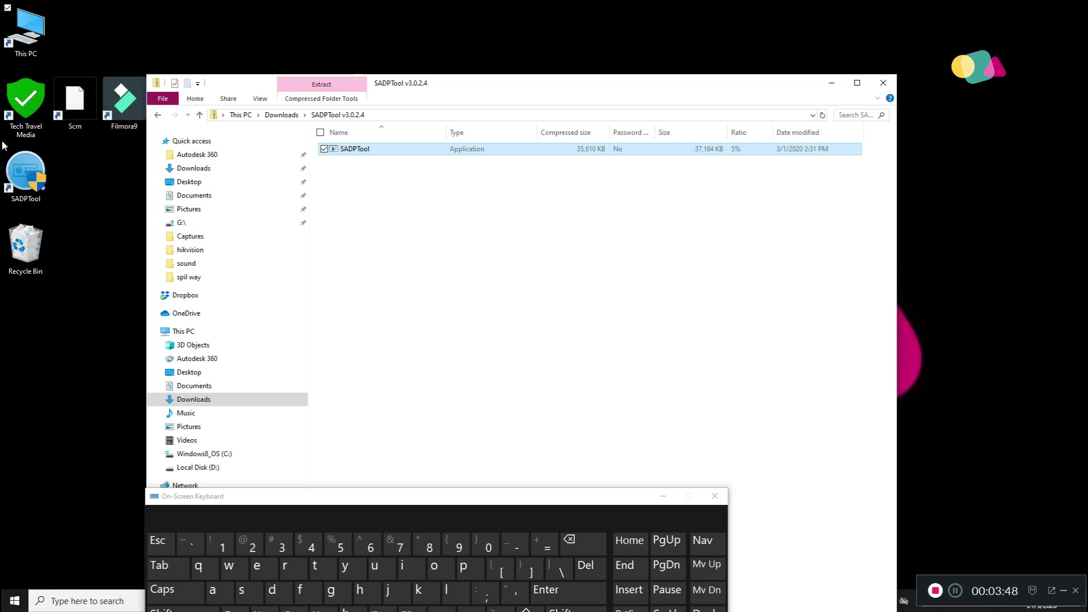
- Clear the desktop icon selection and close the SADPTool v3.0.2.4 archive window
left_click_drag(86, 205, 2, 144)
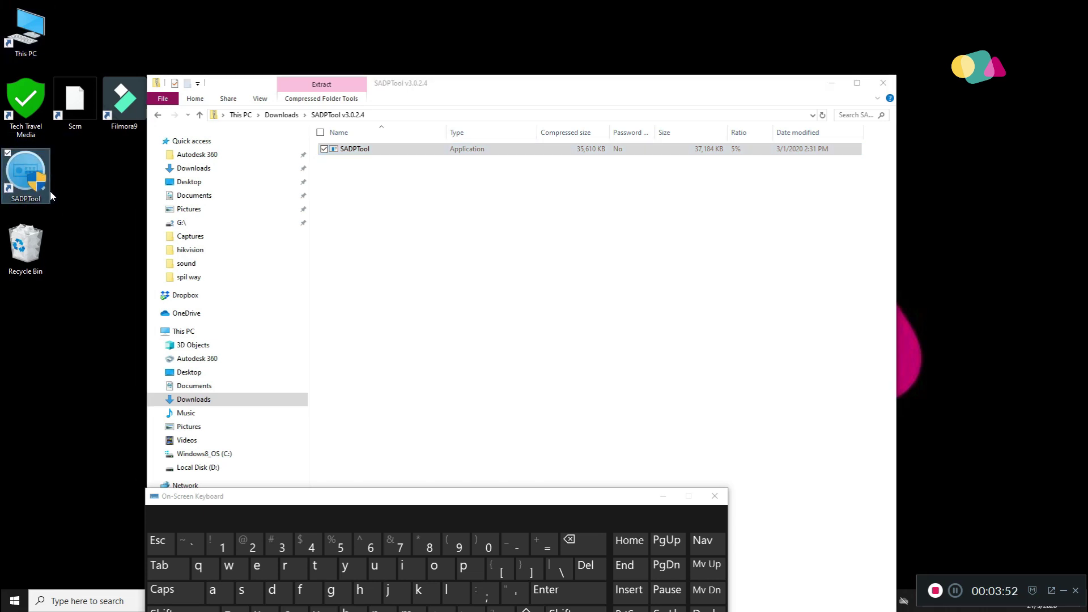
left_click(68, 219)
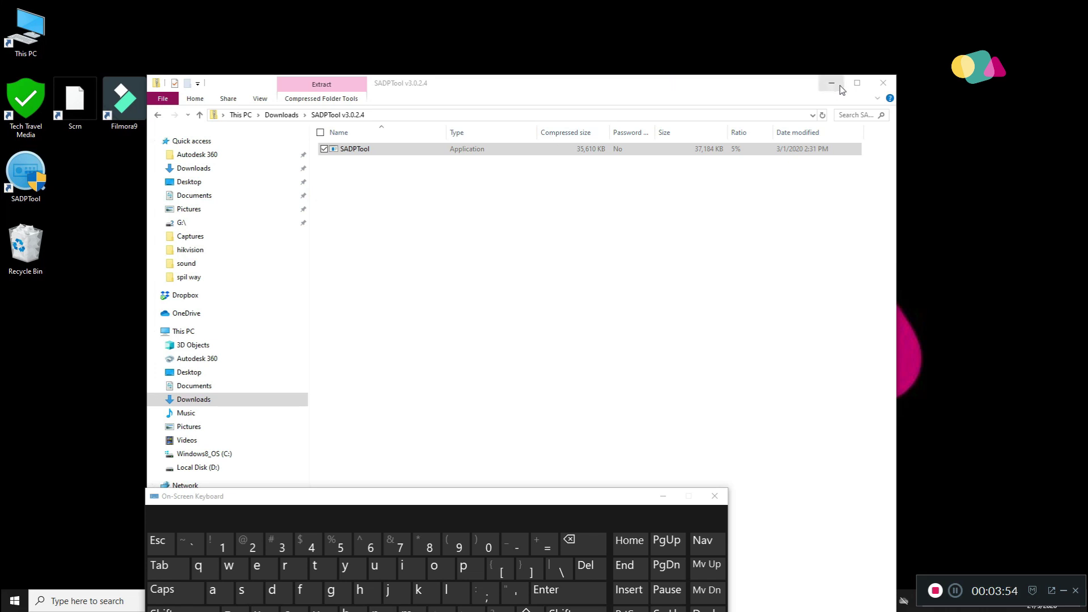
left_click(884, 83)
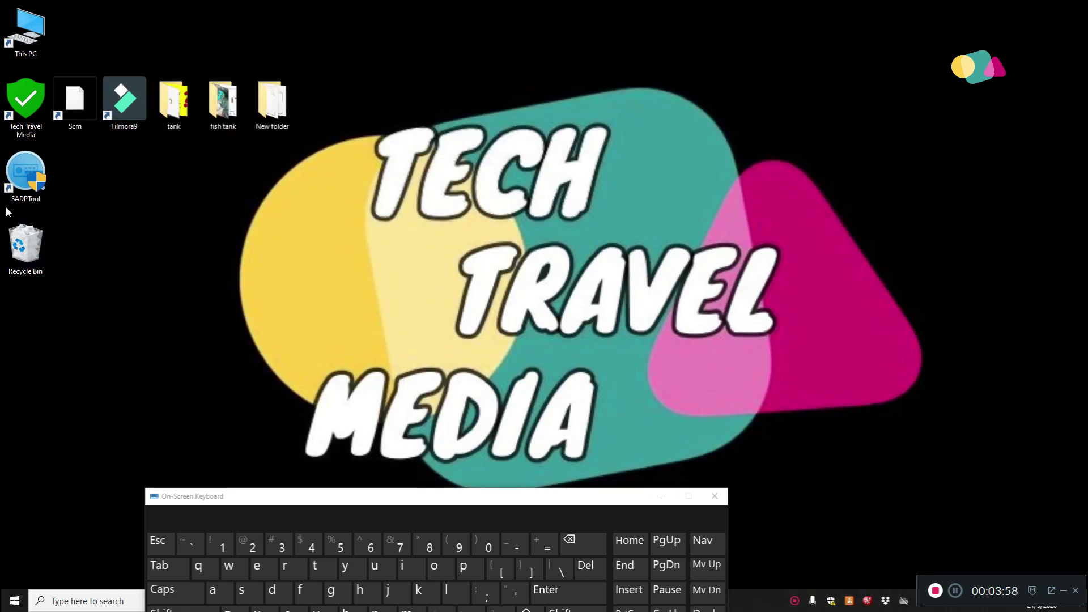
- Launch SADPTool from the desktop and enable the automatic check for upgrades
left_click(27, 185)
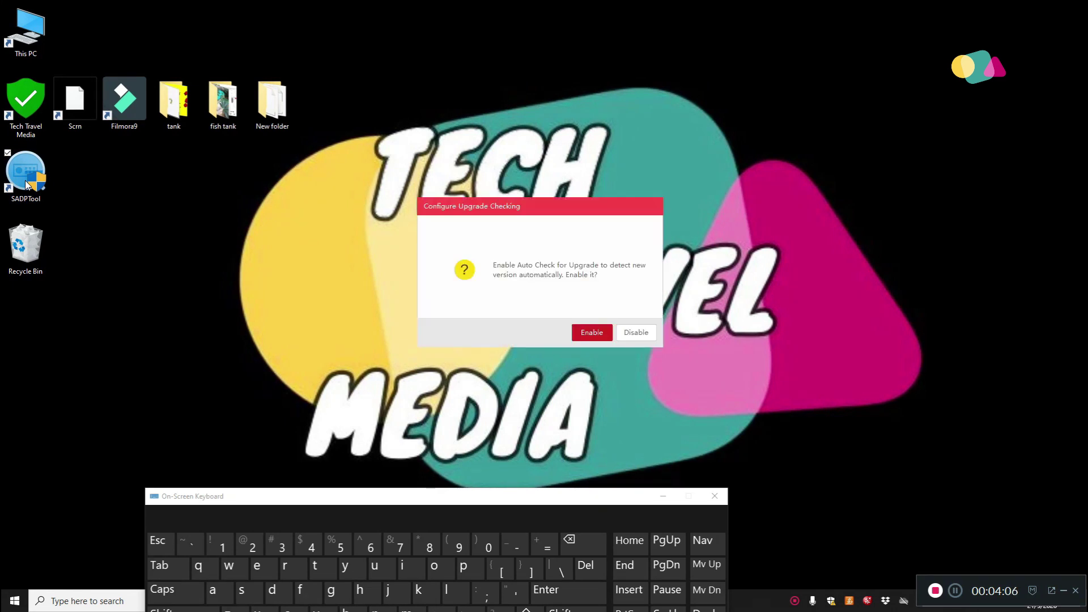
left_click(598, 338)
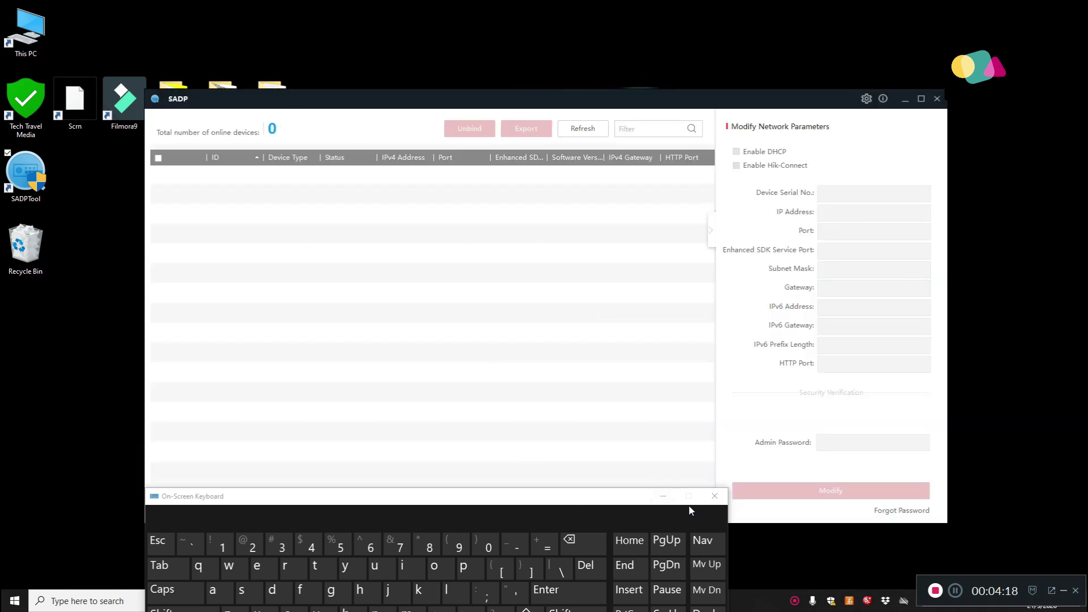
left_click(663, 496)
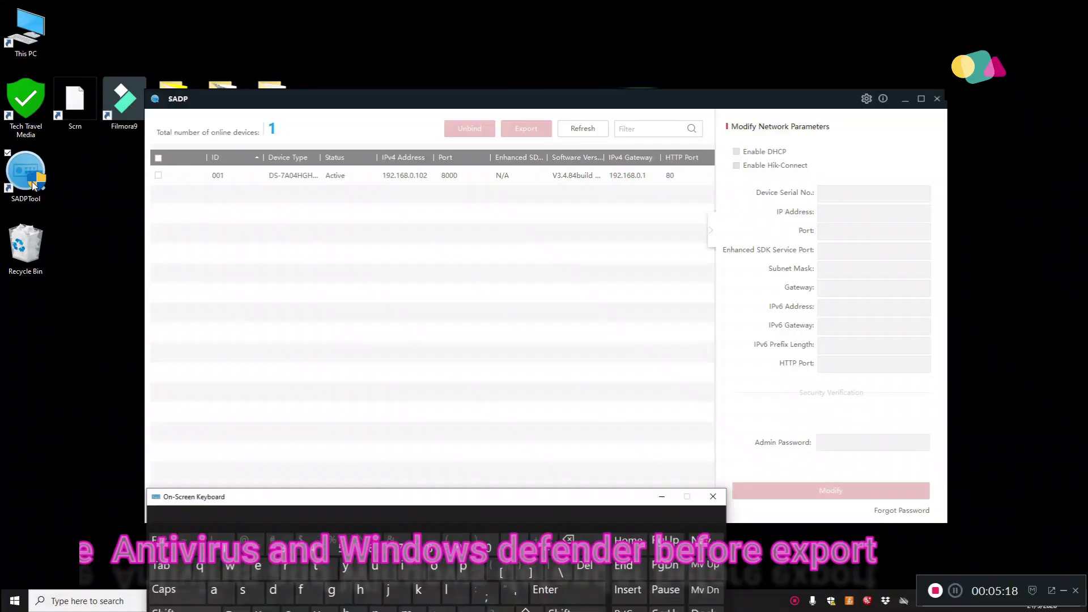
- Close the on-screen keyboard and tick device 001 in the SADP online device list
left_click(230, 180)
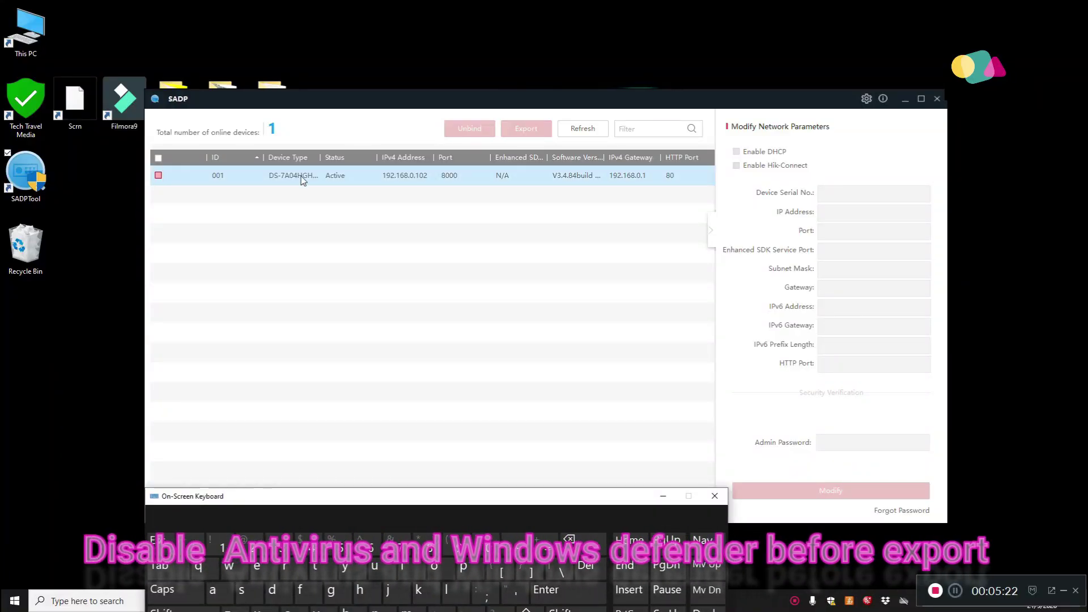
left_click(306, 392)
left_click(714, 496)
left_click(164, 177)
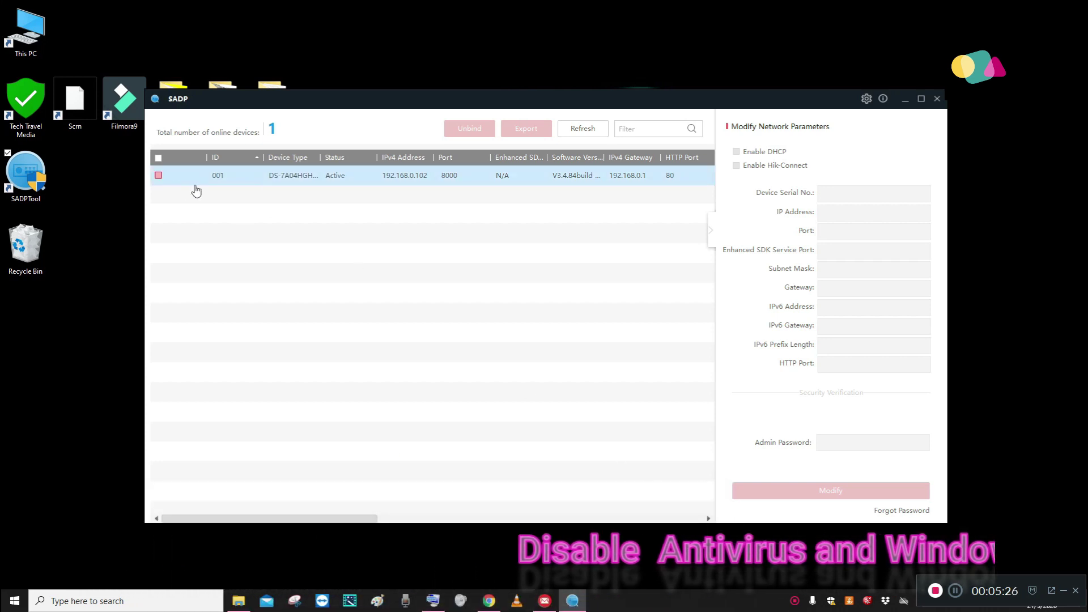
left_click(313, 189)
left_click(159, 177)
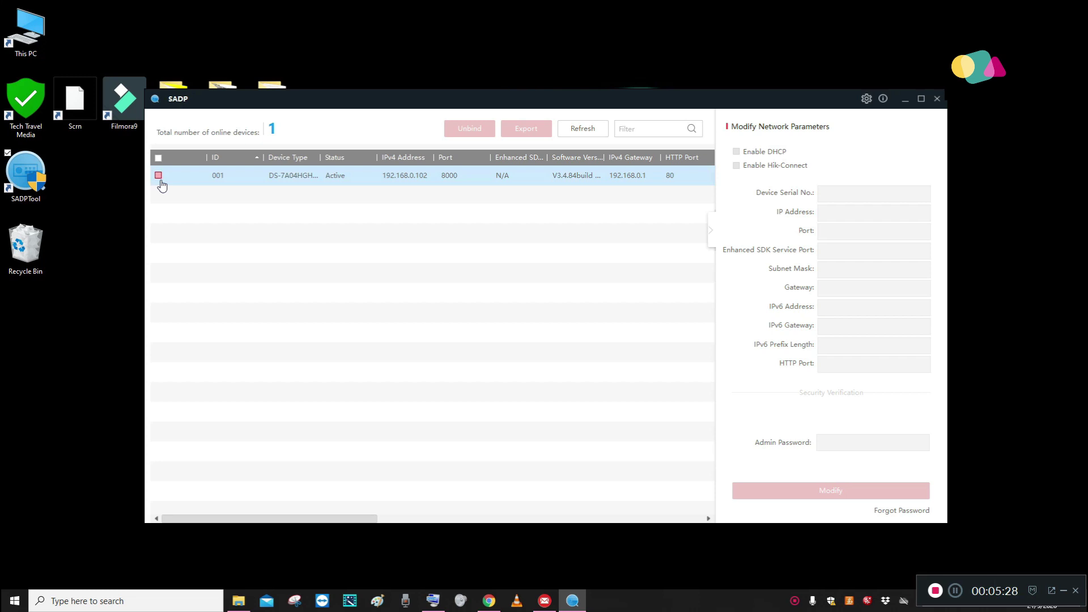
left_click(160, 177)
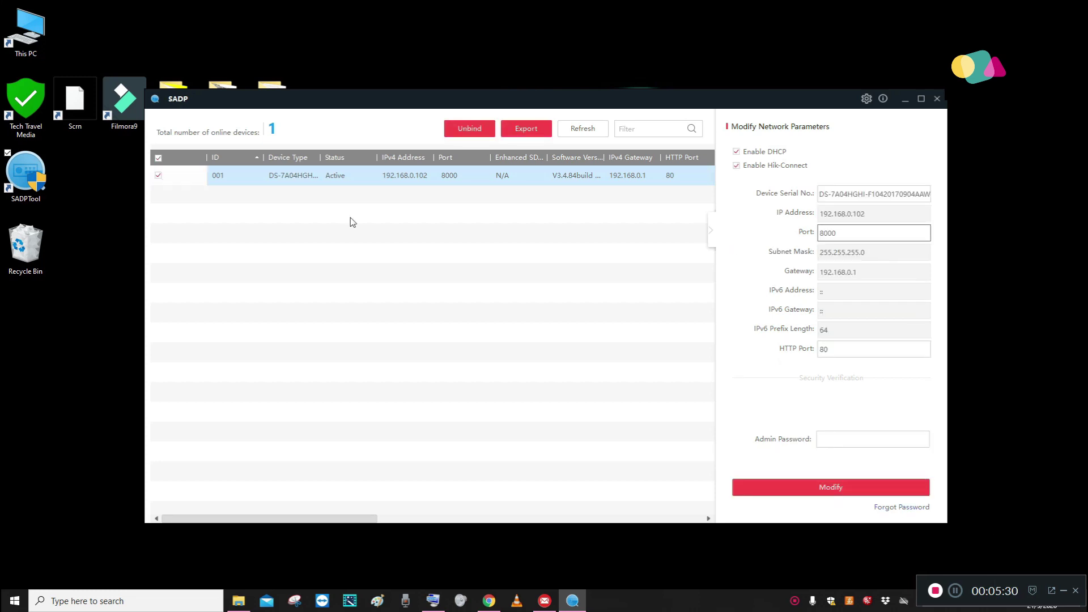
- Export the password reset key request file for the ticked device to the Desktop, and close the Reset Password dialog
left_click(893, 508)
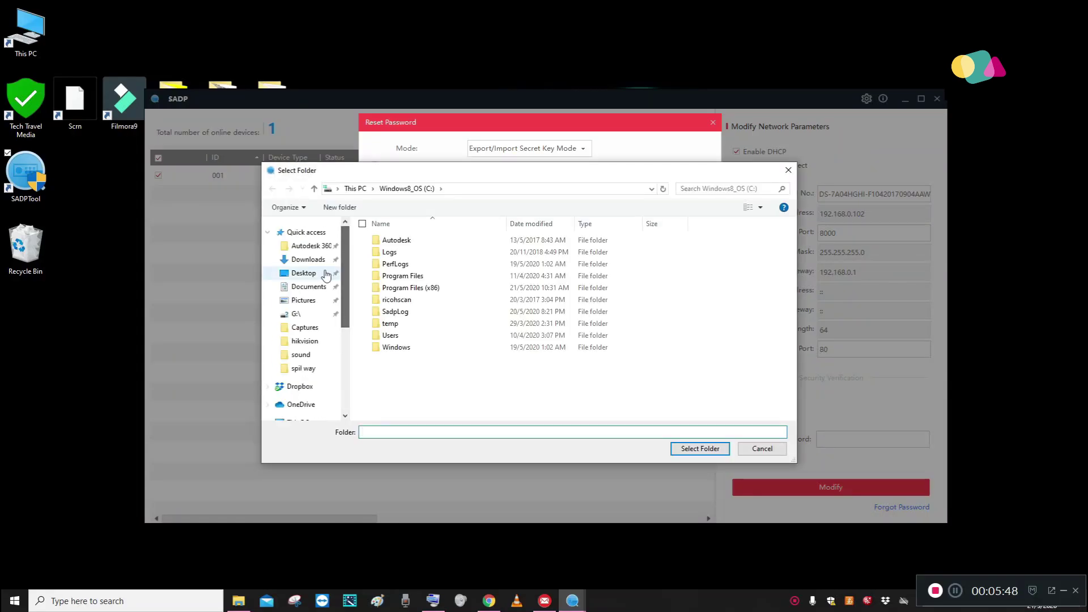
left_click(301, 274)
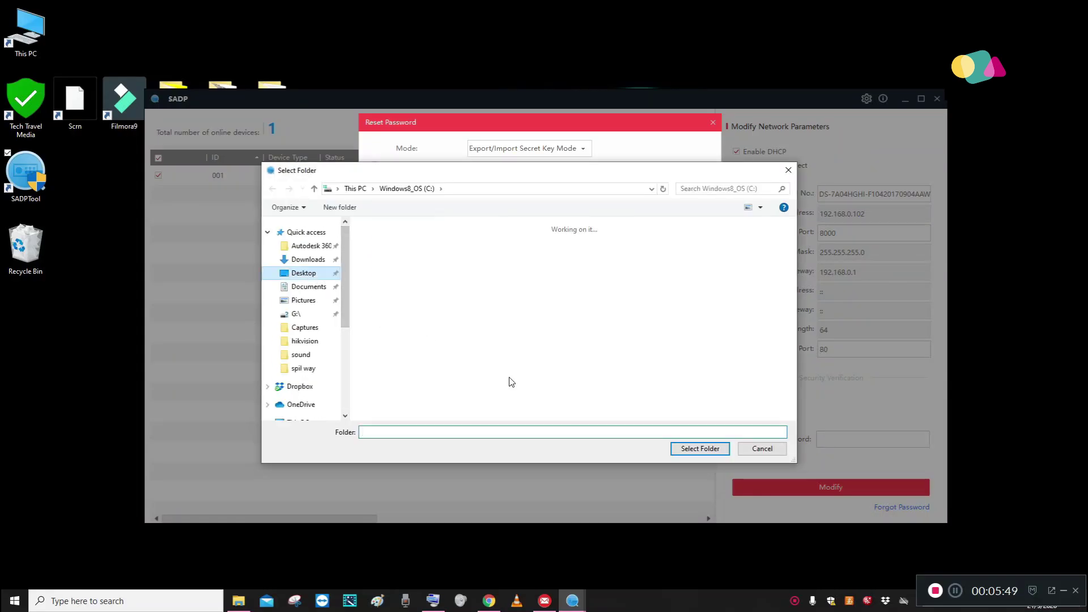
left_click(698, 450)
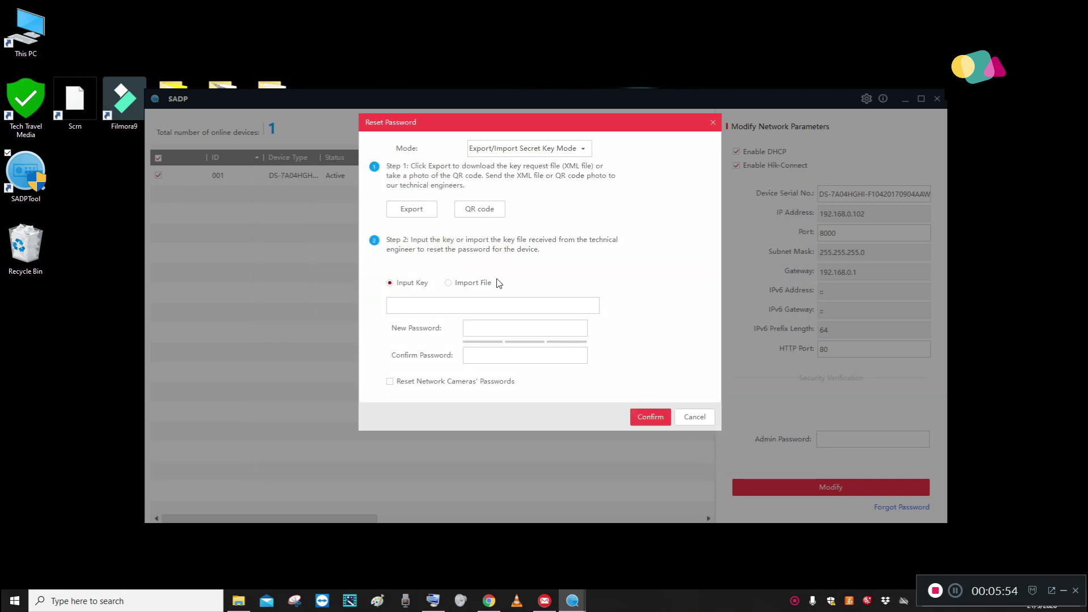
left_click_drag(1, 280, 120, 487)
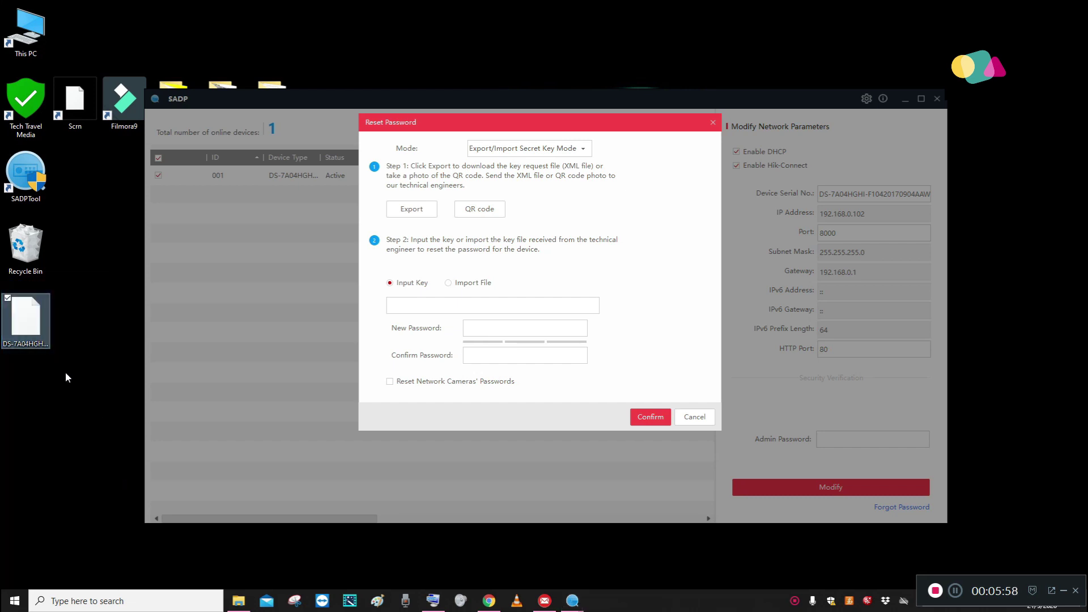
left_click(696, 420)
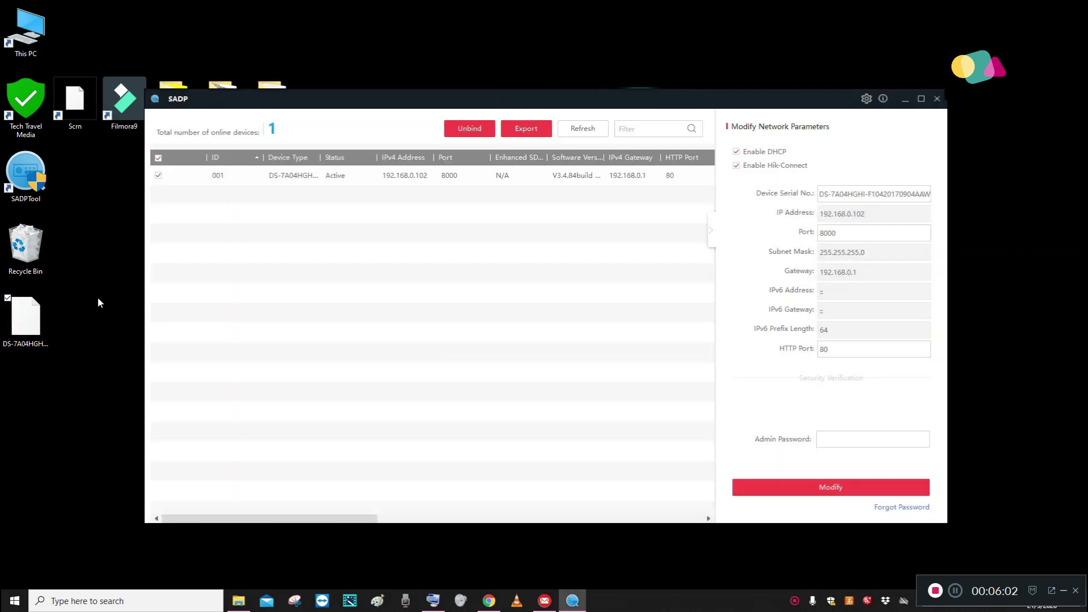
- Switch to Gmail in Chrome, open the "DVR PASSWORD ERROR" conversation and read the request and support's first reply
left_click(905, 100)
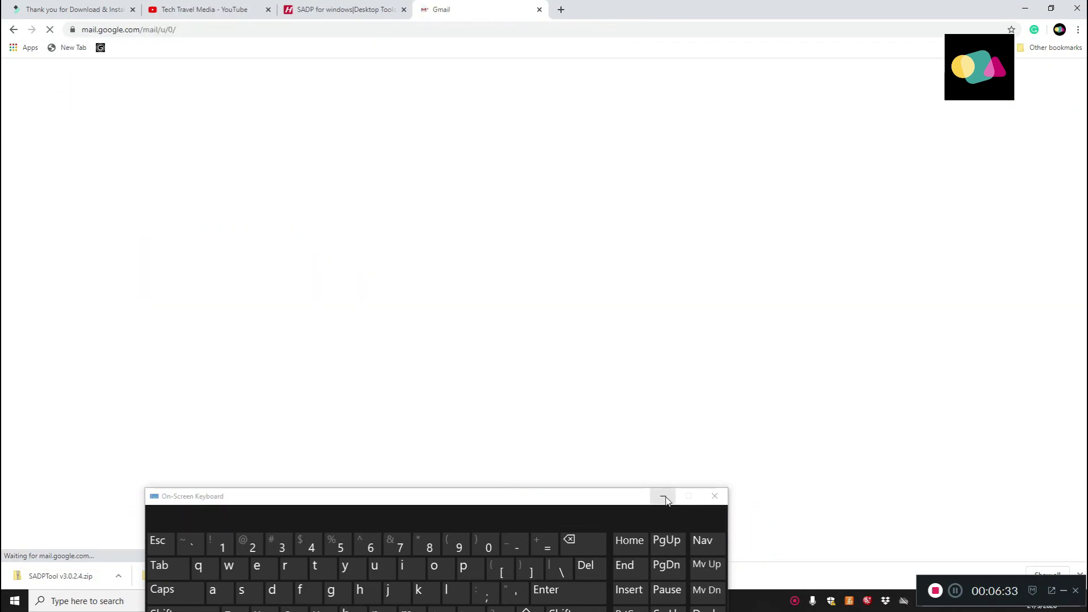
left_click(663, 497)
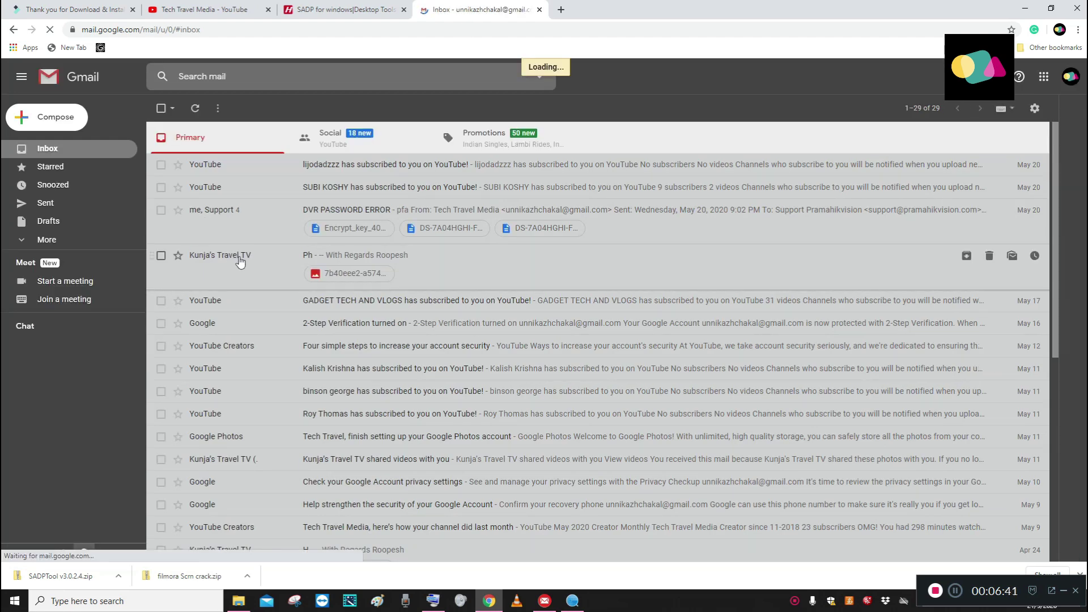
left_click(259, 215)
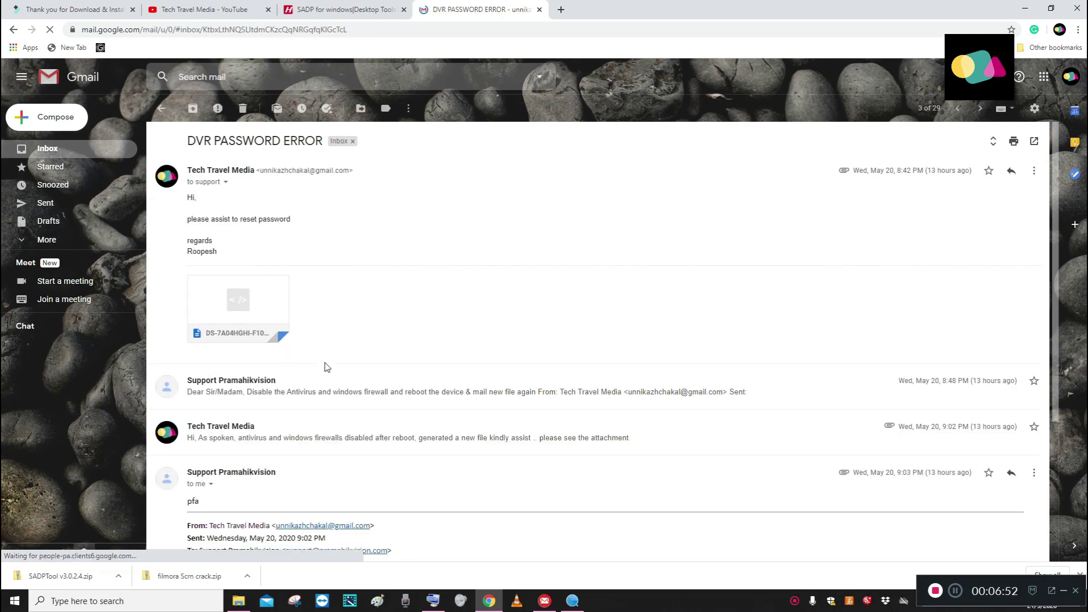
scroll(326, 365, "down", 3)
scroll(324, 363, "up", 3)
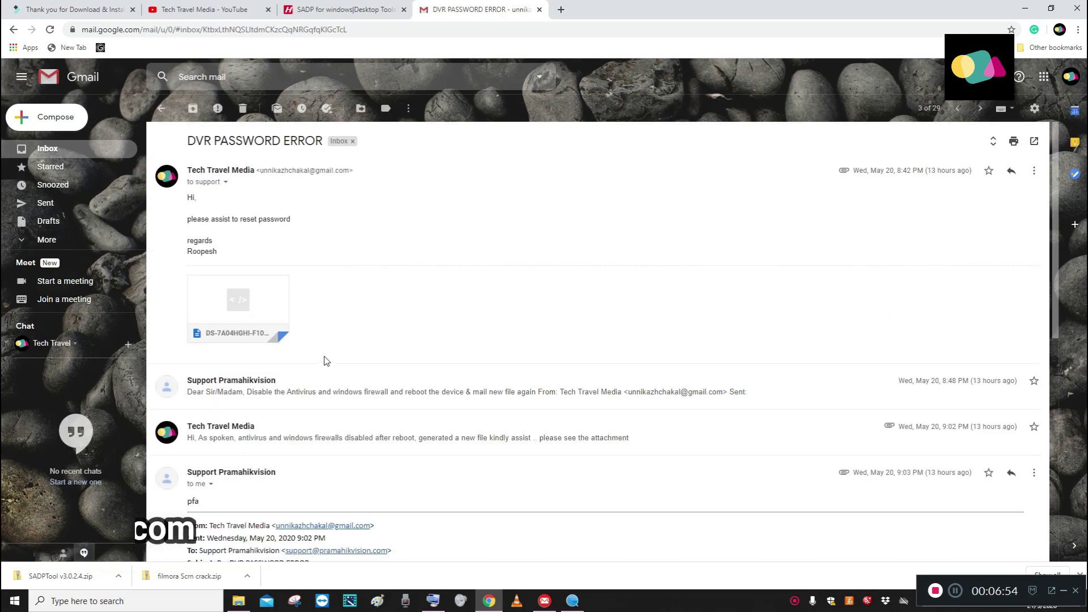
mouse_move(232, 310)
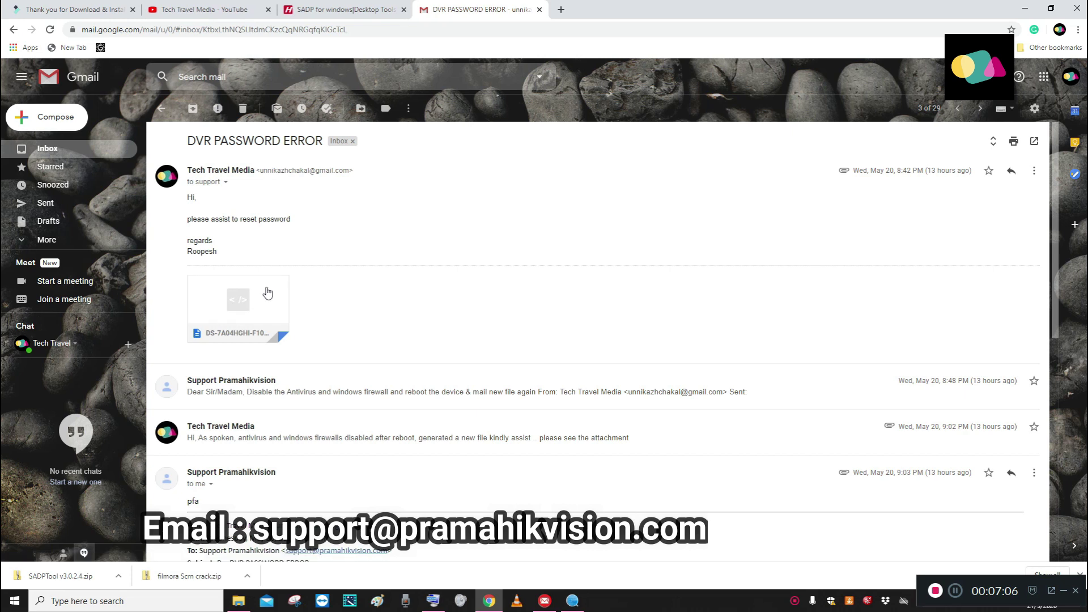
left_click(357, 389)
scroll(358, 368, "down", 4)
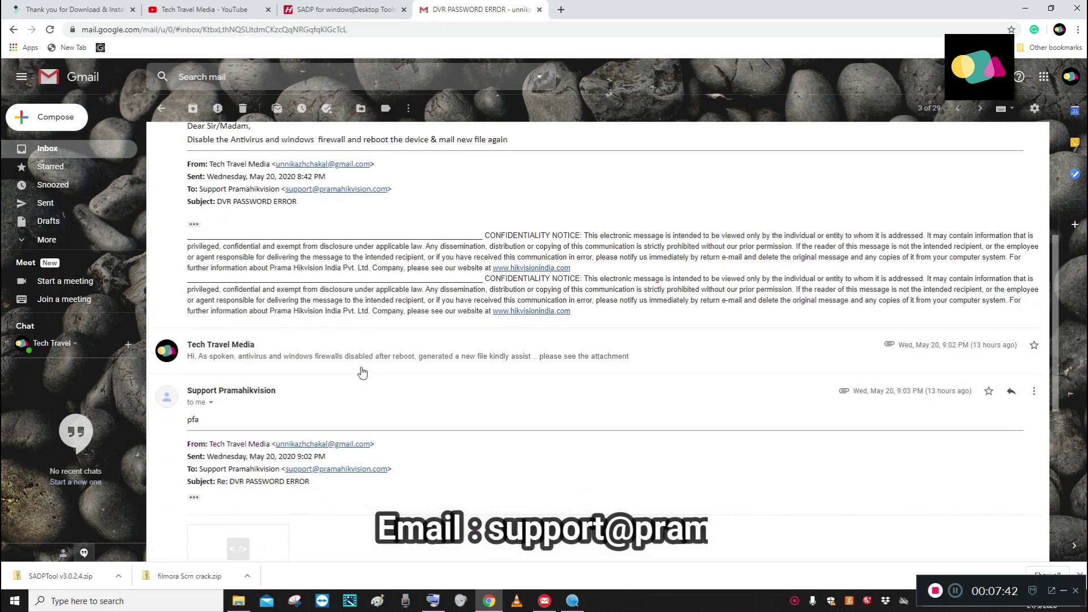
- Expand the sent reply about the disabled antivirus and firewall, and download Encrypt_key_40.xml from support's final reply
scroll(280, 389, "up", 1)
left_click(275, 411)
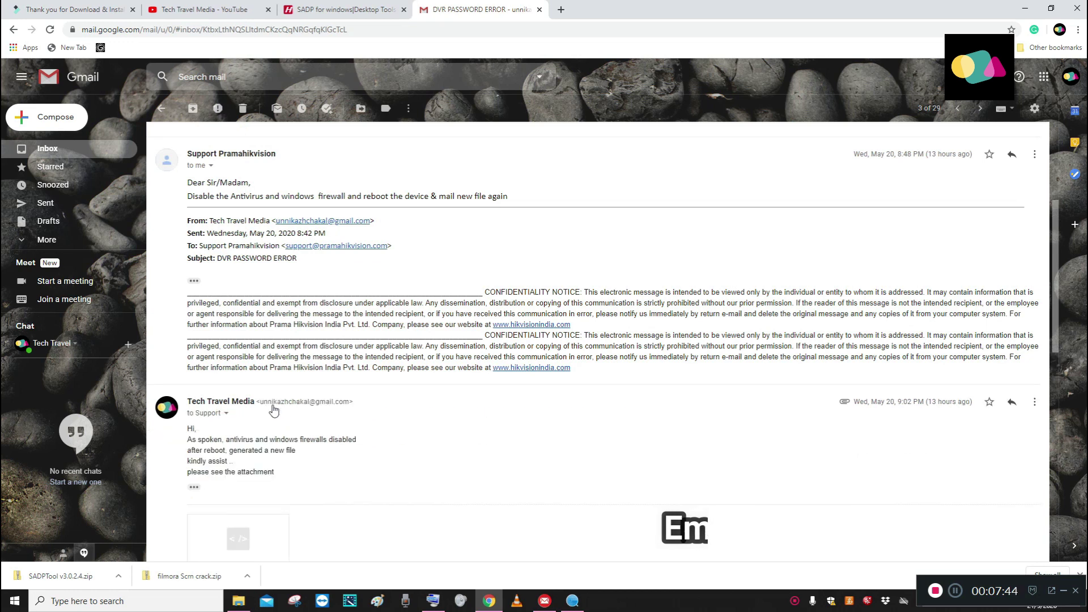
scroll(351, 397, "down", 8)
scroll(342, 391, "down", 2)
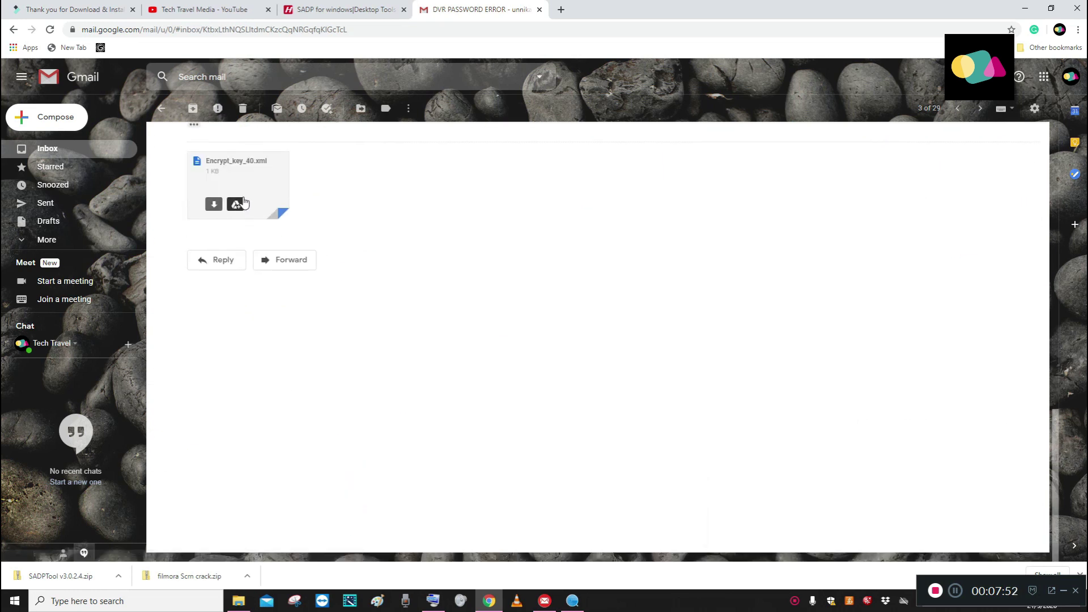
mouse_move(283, 210)
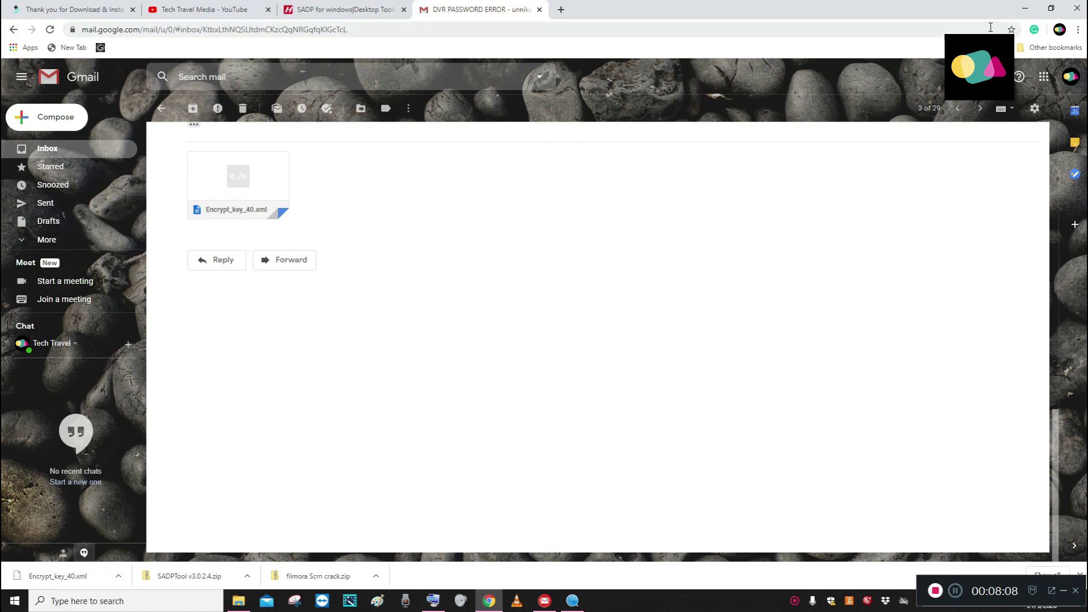
- Minimize the browser, move the Encrypt_key_40 file from the Downloads folder to the Desktop, and minimize File Explorer
left_click(1029, 8)
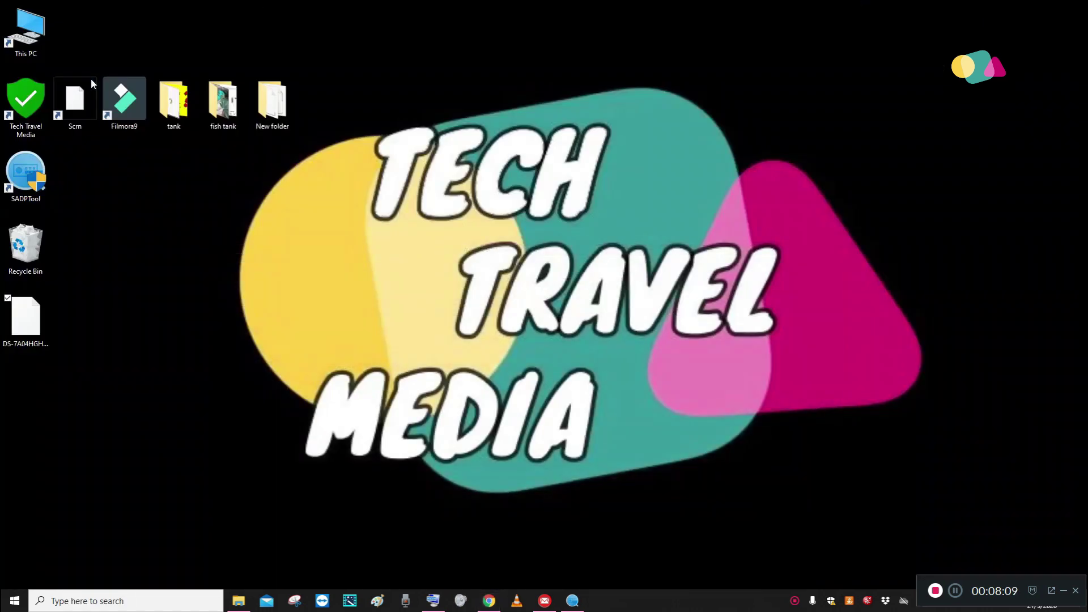
double_click(35, 44)
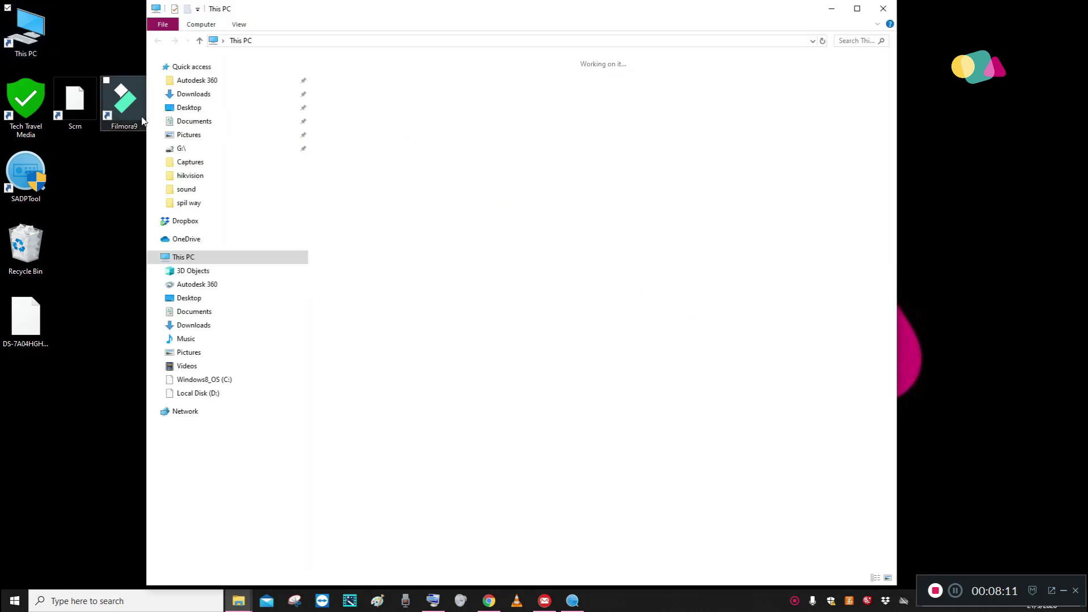
left_click(216, 100)
left_click(379, 92)
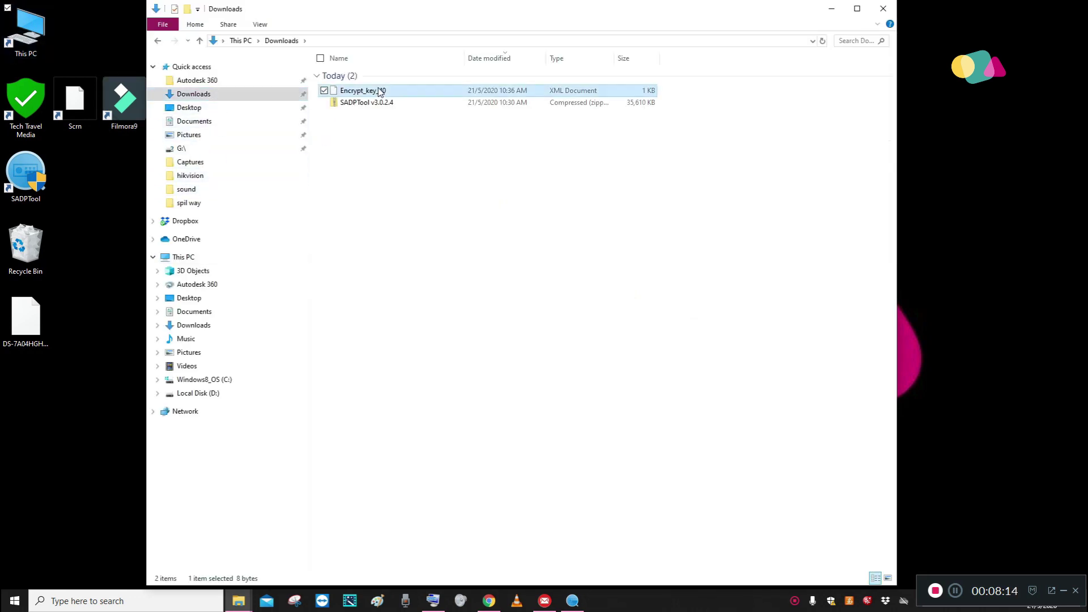
right_click(391, 92)
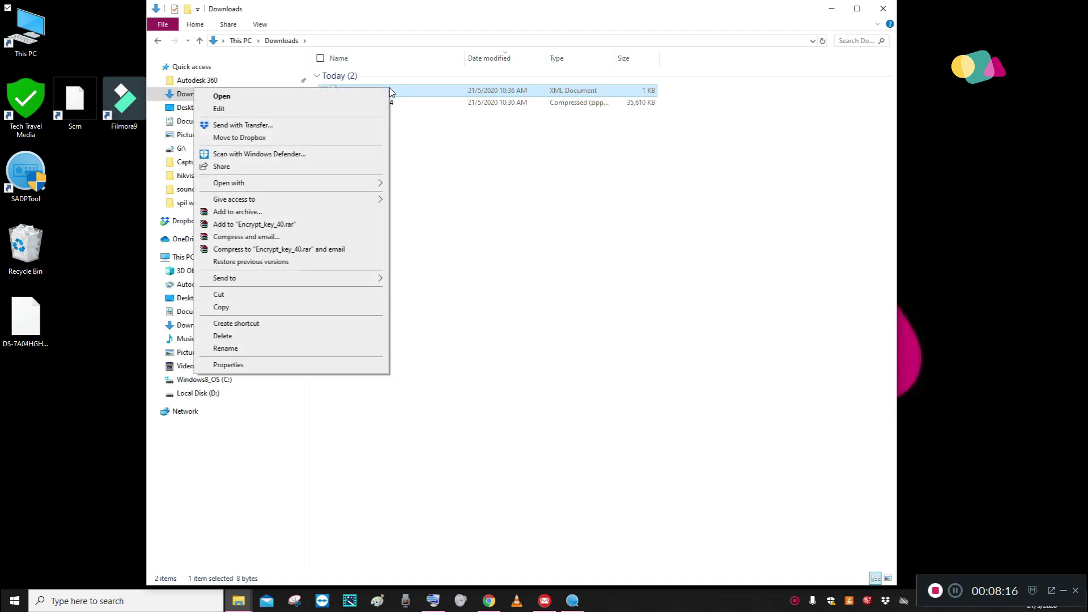
left_click(241, 296)
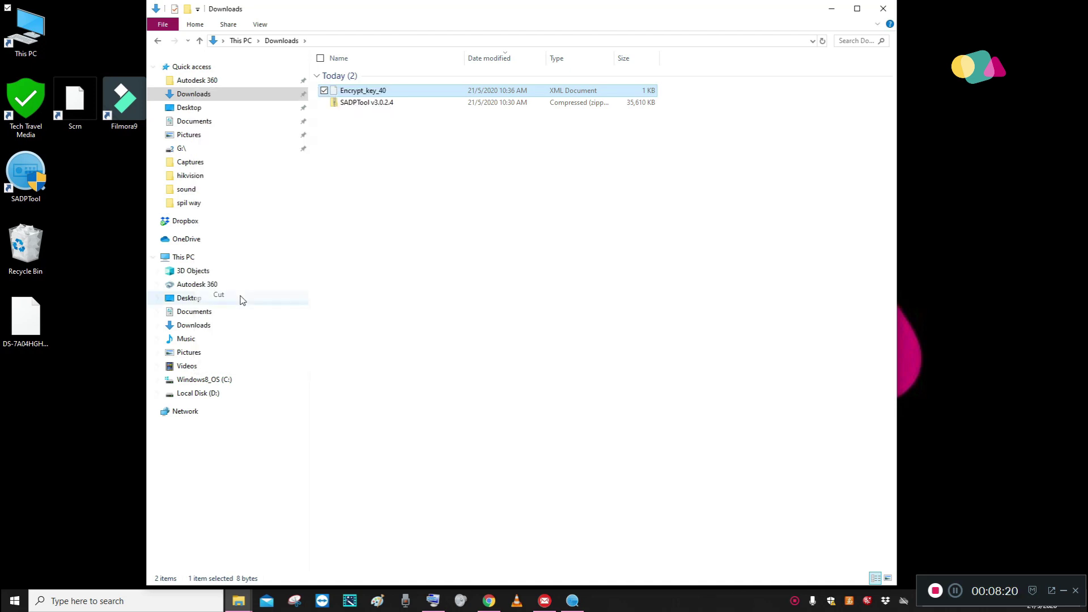
right_click(75, 390)
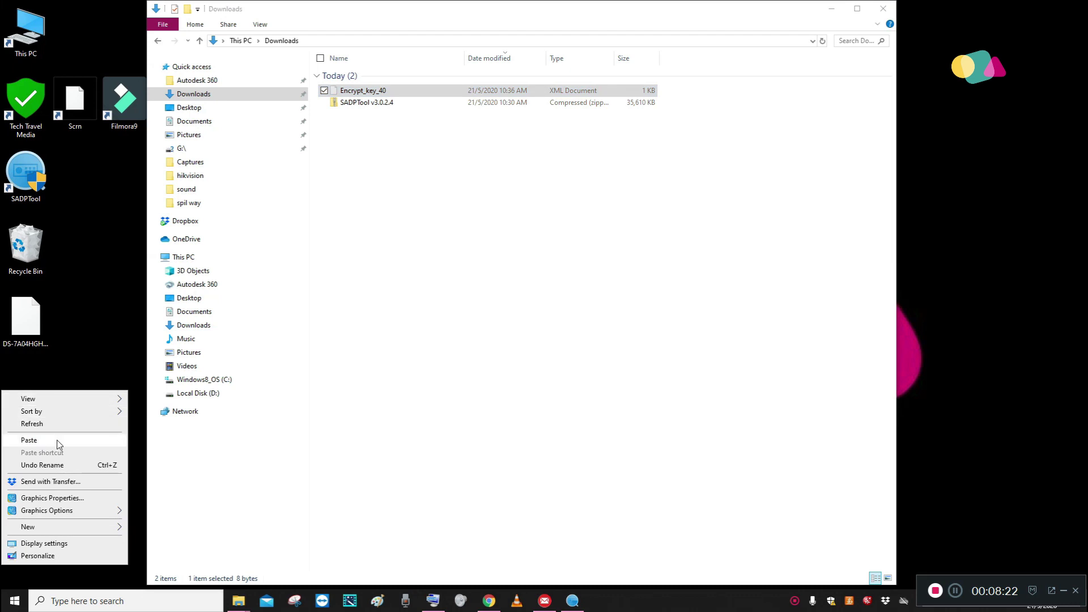
left_click(29, 441)
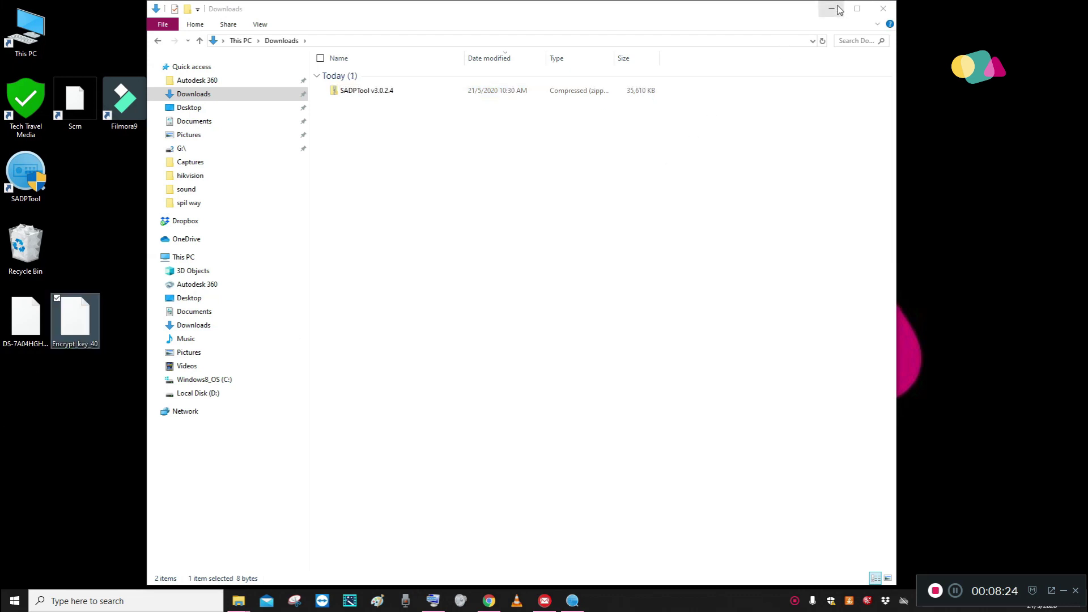
left_click(833, 9)
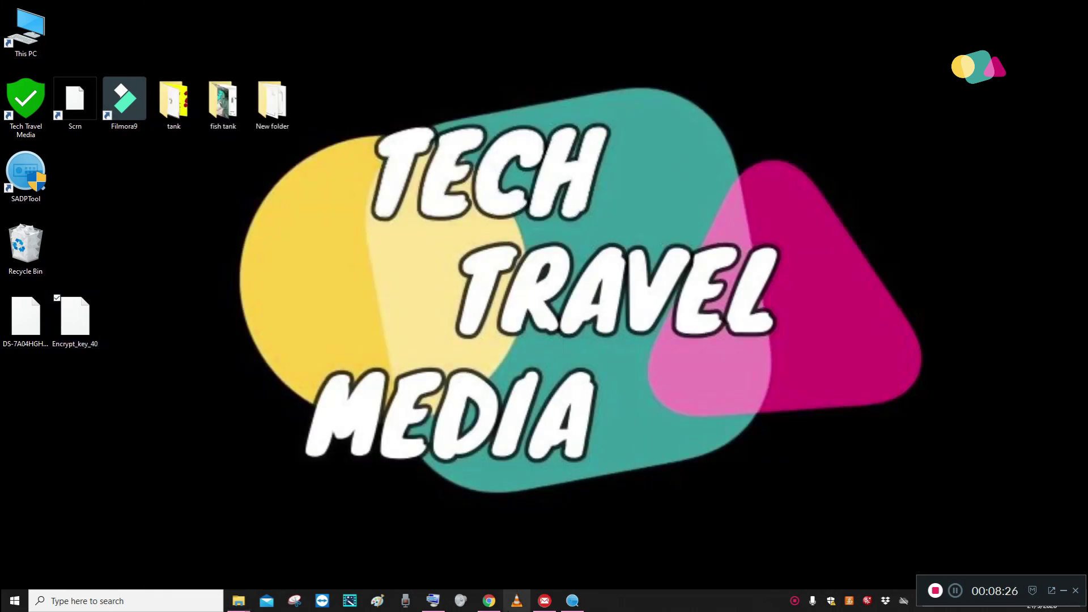
- Switch to SADP, open the password reset for device 001 and choose Encrypt_key_40.xml from the Desktop as the import file
mouse_move(569, 606)
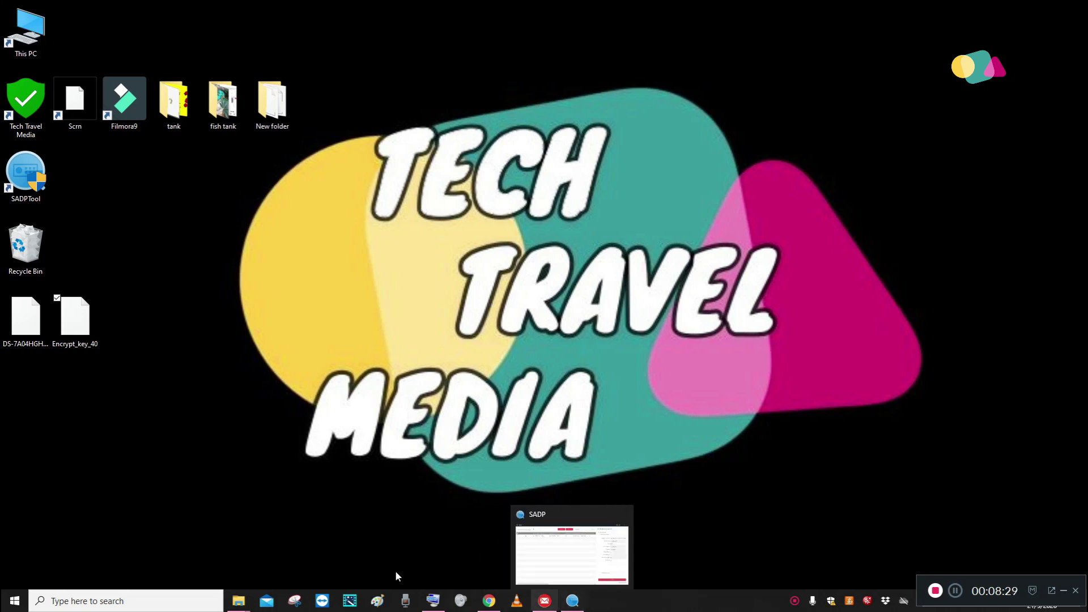
left_click(573, 602)
left_click(158, 175)
left_click(159, 175)
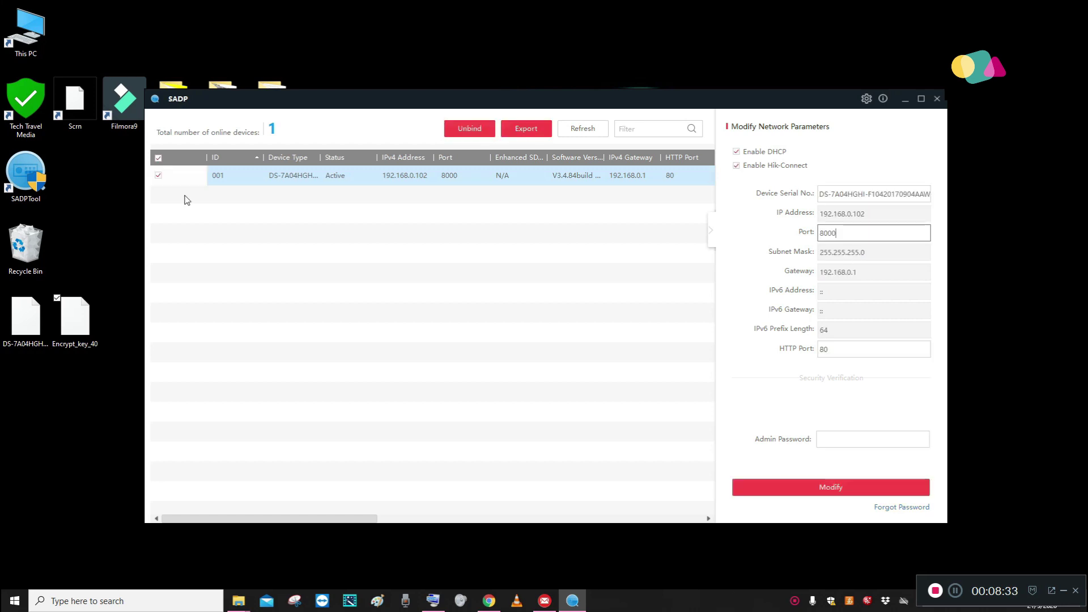
left_click(887, 508)
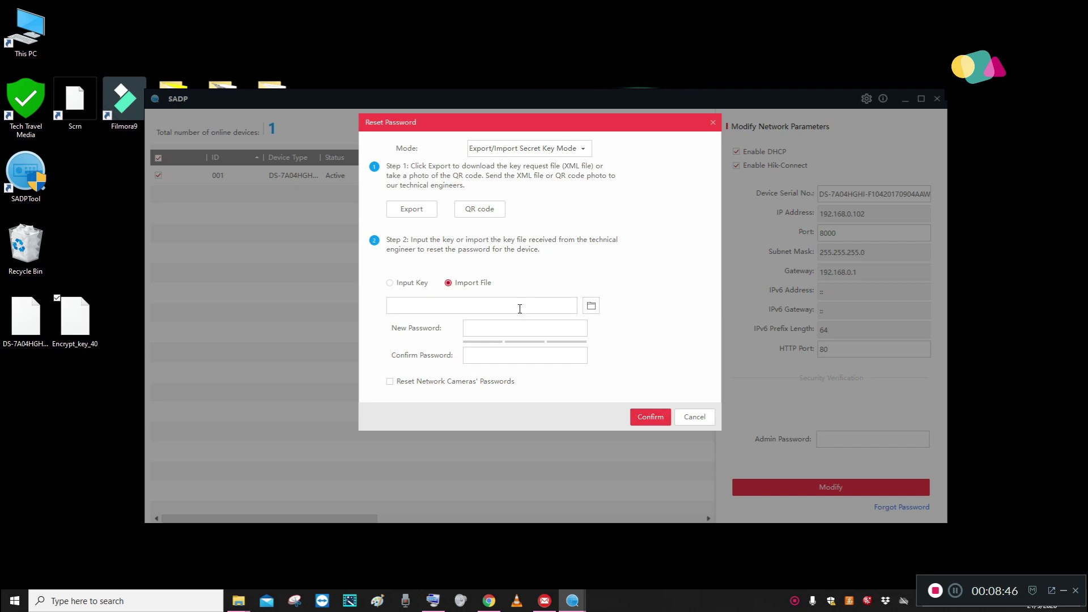
left_click(590, 307)
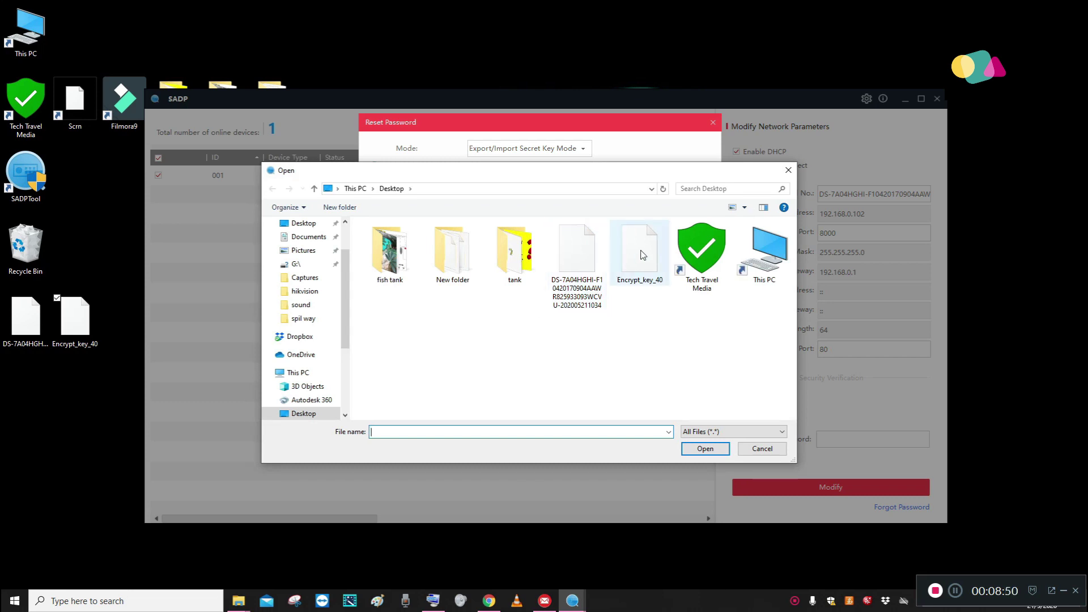
double_click(637, 272)
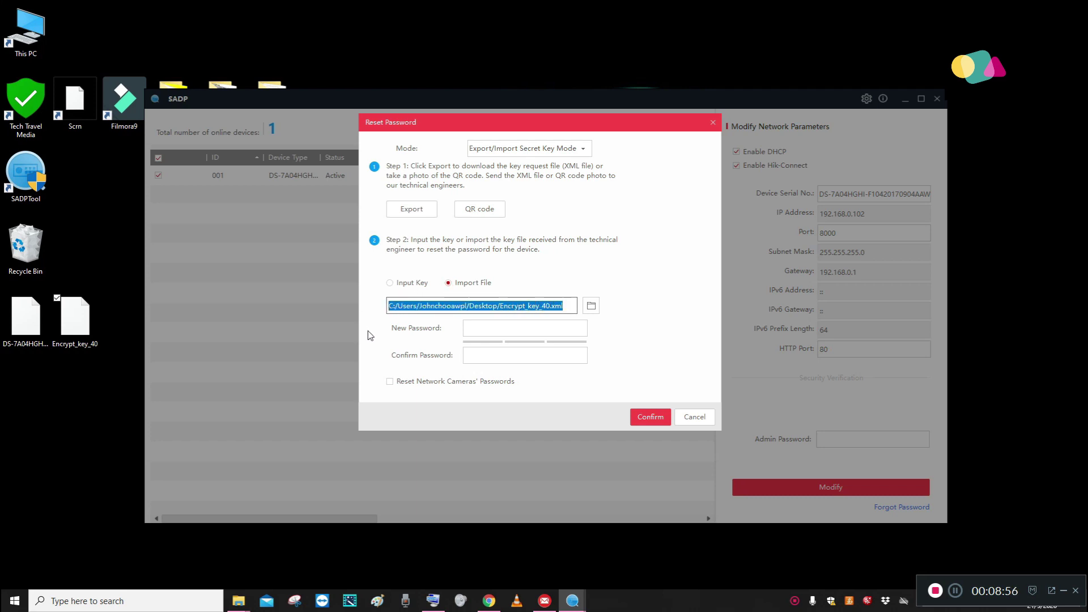
- Enter and confirm the new device password, submit the password reset, and minimize SADP
left_click(471, 327)
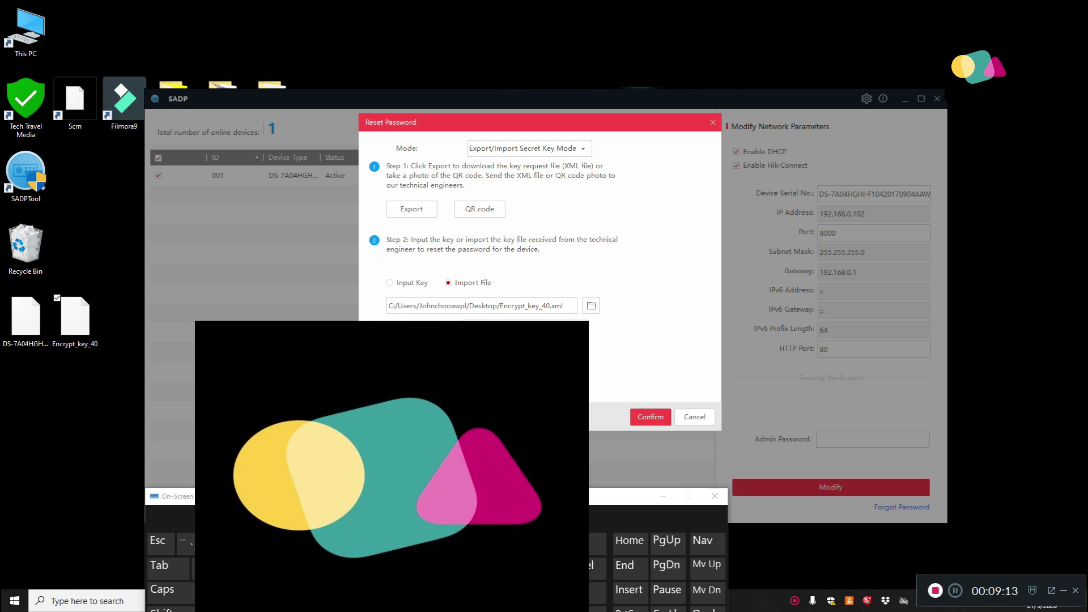
left_click(639, 418)
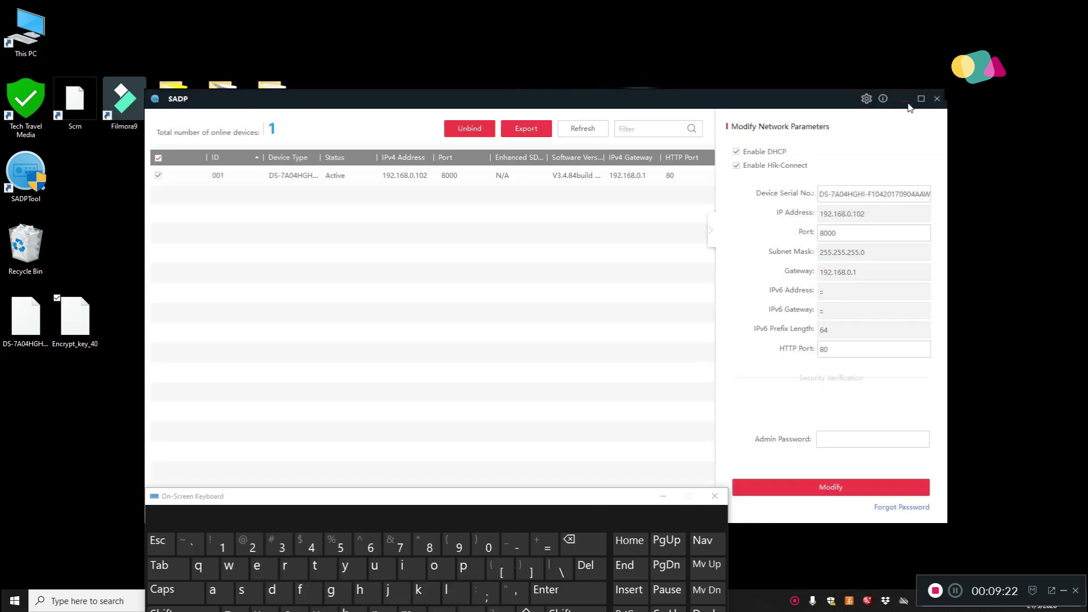
left_click(906, 102)
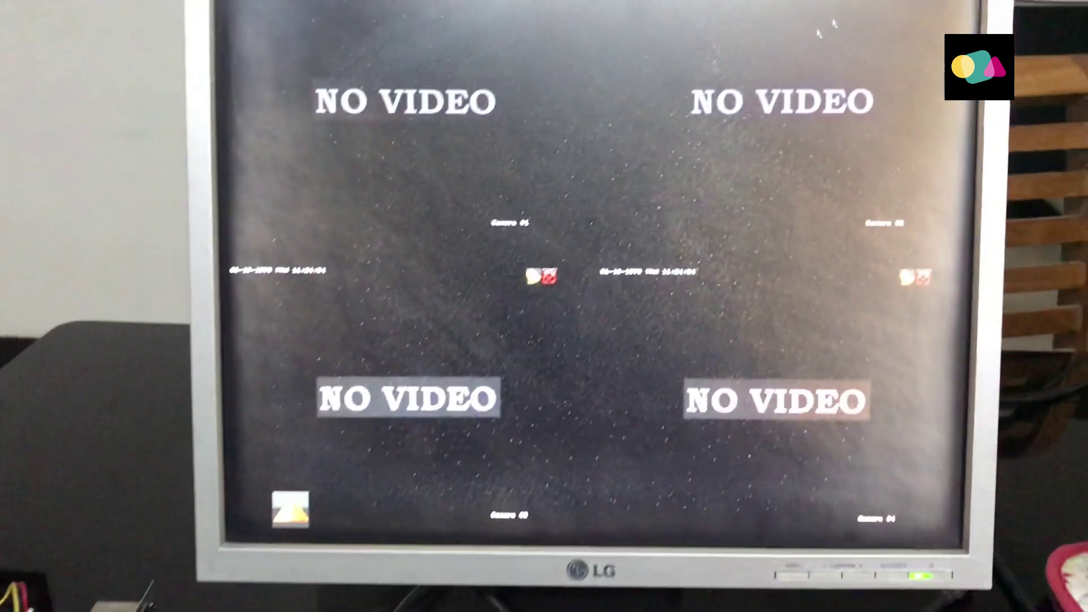
- On the DVR, request the main menu, bypass the unlock pattern as forgotten, and log in as admin with the new password
right_click(561, 254)
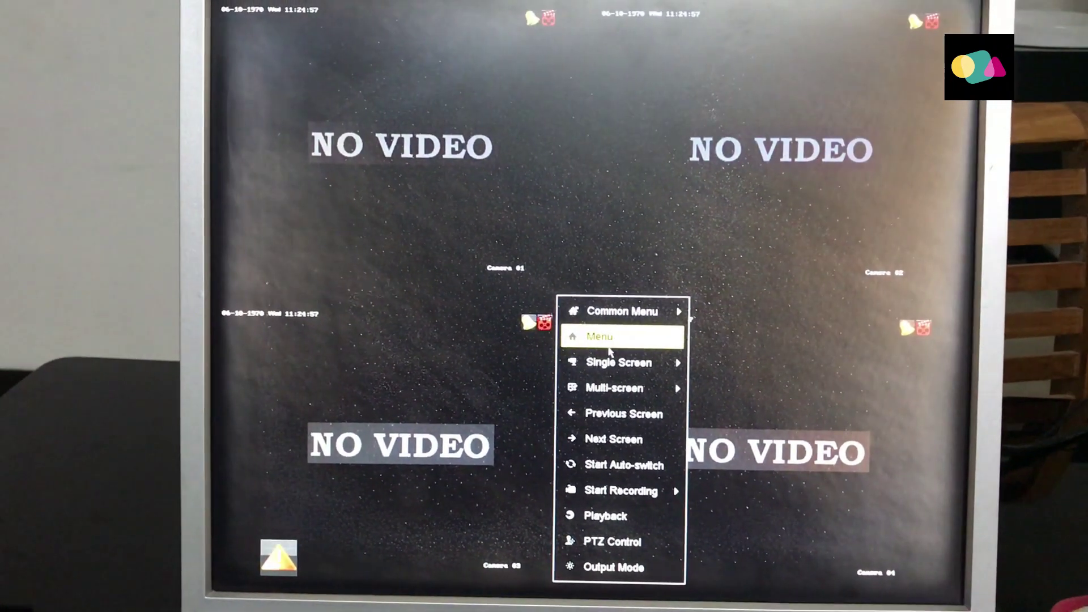
left_click(589, 332)
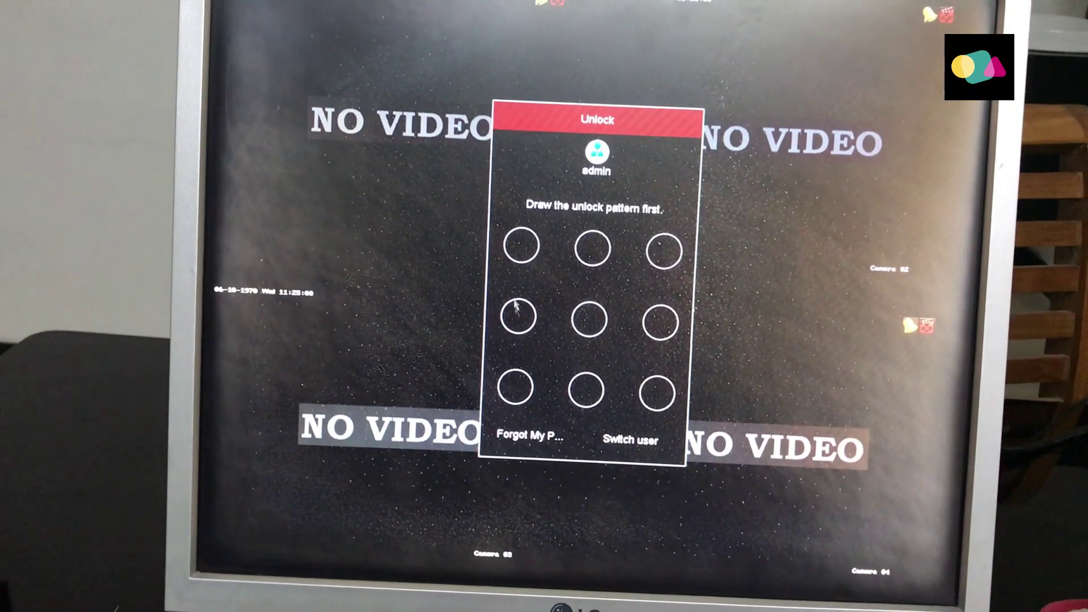
left_click(549, 429)
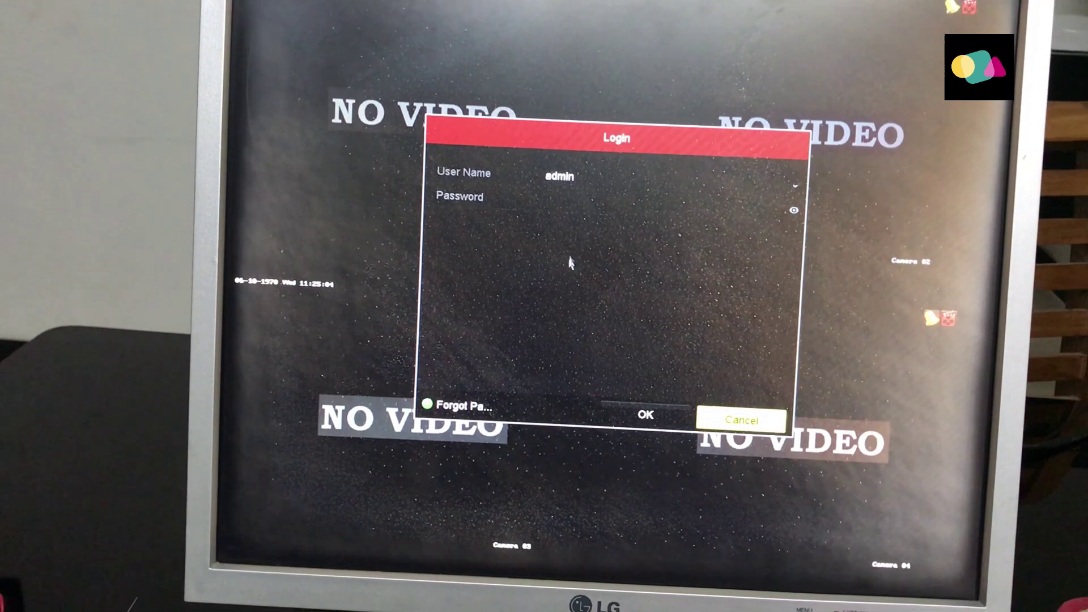
left_click(574, 207)
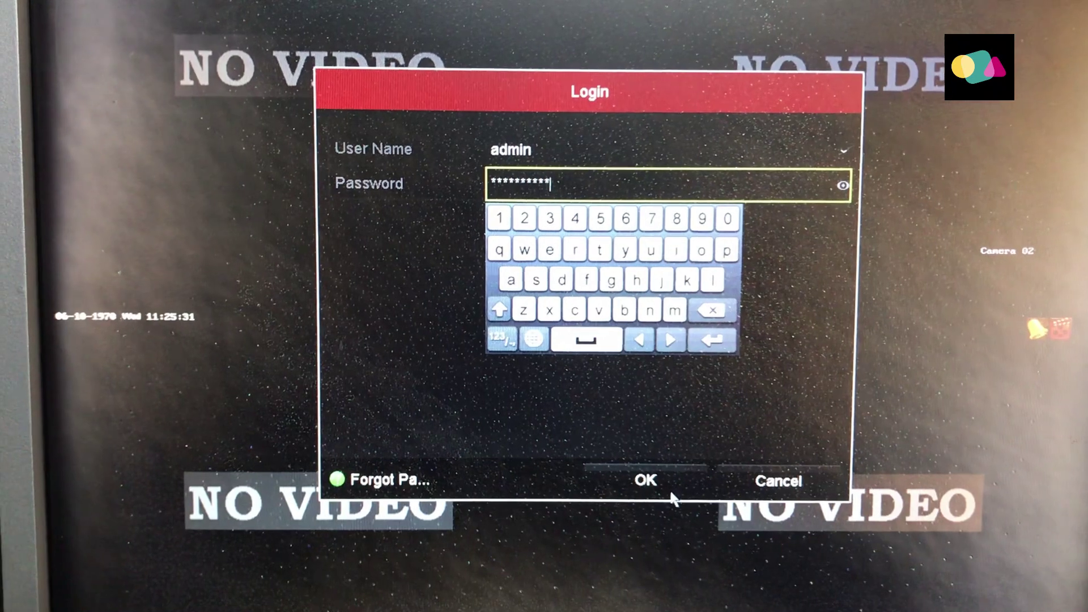
left_click(675, 358)
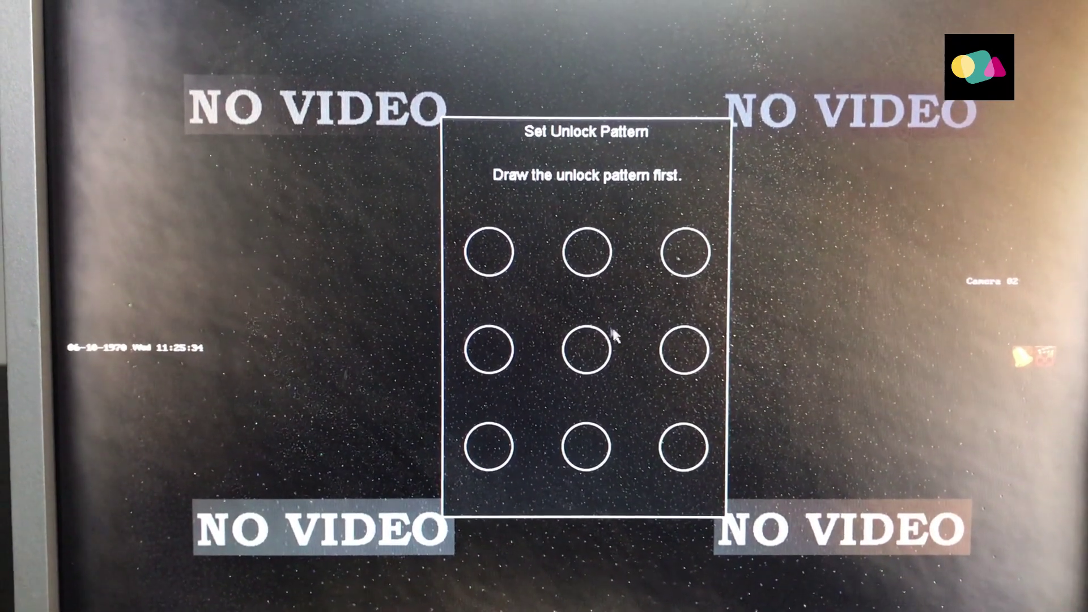
- Draw a new unlock pattern for the DVR and repeat it to confirm
mouse_move(506, 249)
left_mouse_down()
mouse_move(497, 253)
mouse_move(644, 267)
mouse_move(704, 257)
mouse_move(628, 338)
mouse_move(494, 444)
mouse_move(488, 467)
left_mouse_up()
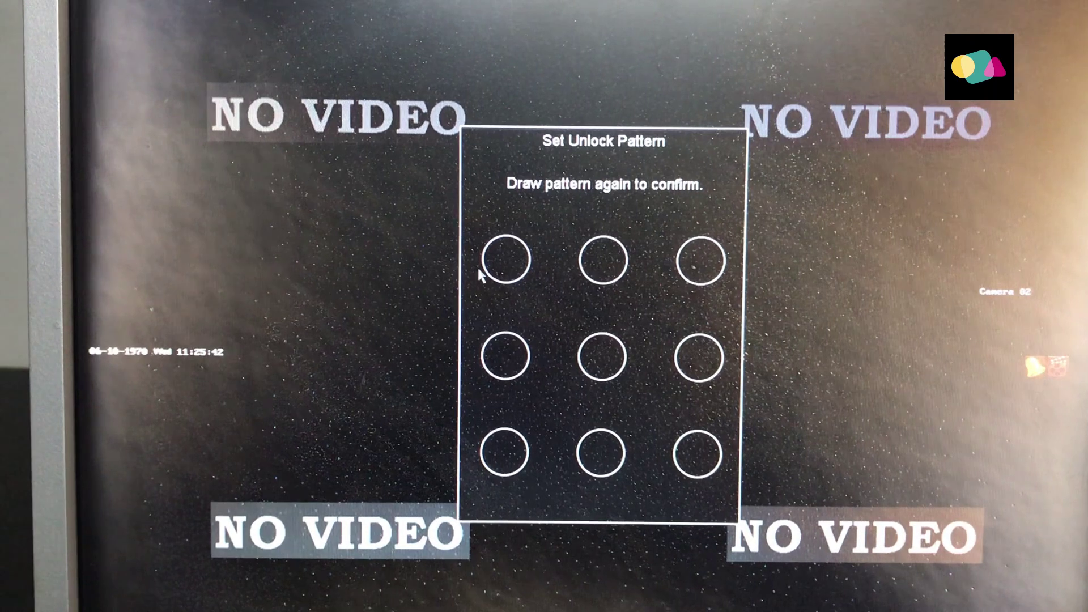
mouse_move(501, 268)
left_mouse_down()
mouse_move(686, 297)
mouse_move(717, 276)
mouse_move(703, 268)
mouse_move(502, 469)
left_mouse_up()
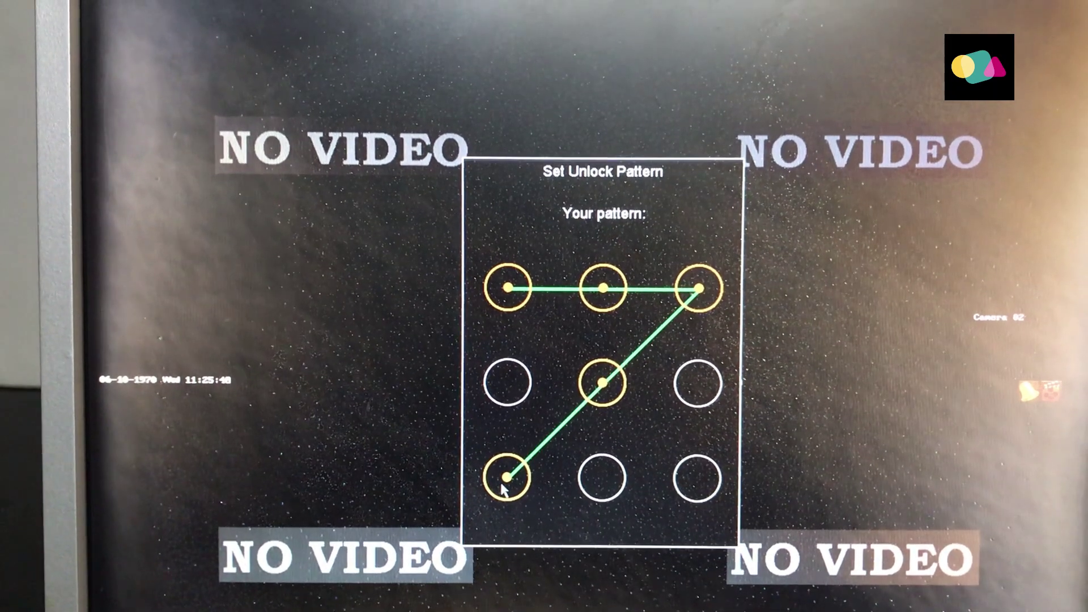